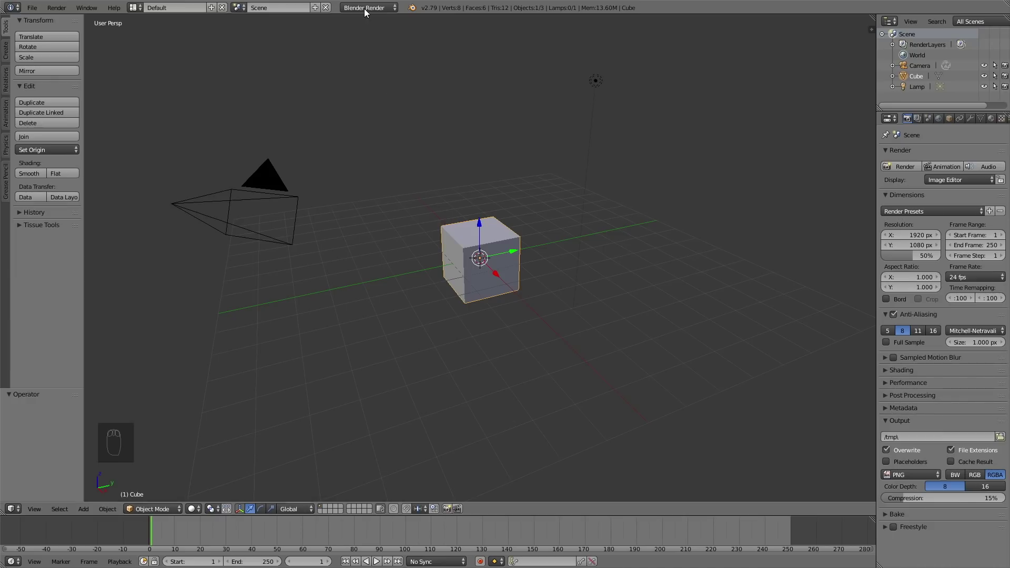
# Step: Switch the render engine to Cycles and replace the default cube with an ico sphere
pyautogui.click(368, 7)
pyautogui.click(376, 45)
pyautogui.press('x')
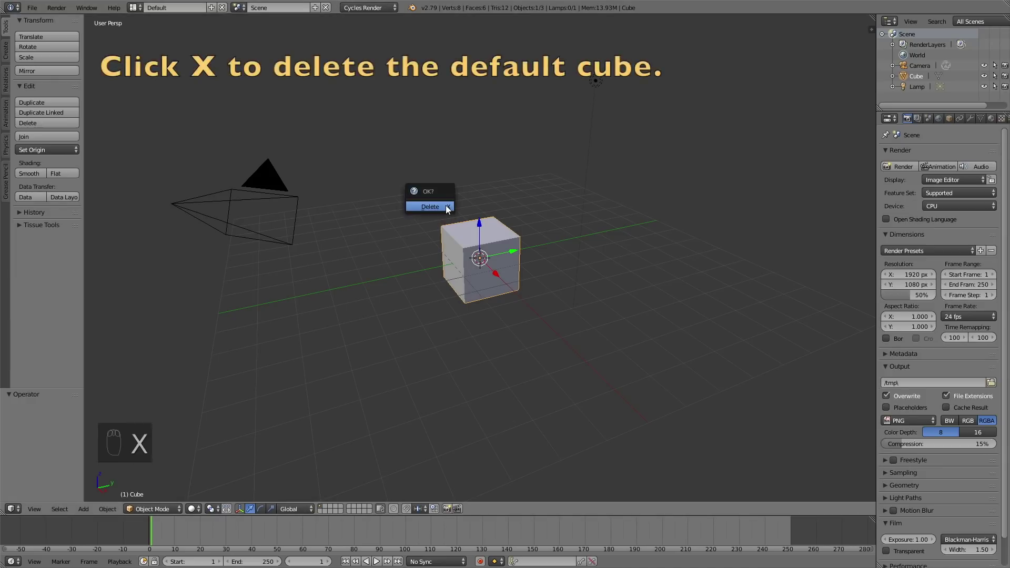
pyautogui.click(436, 205)
pyautogui.click(6, 53)
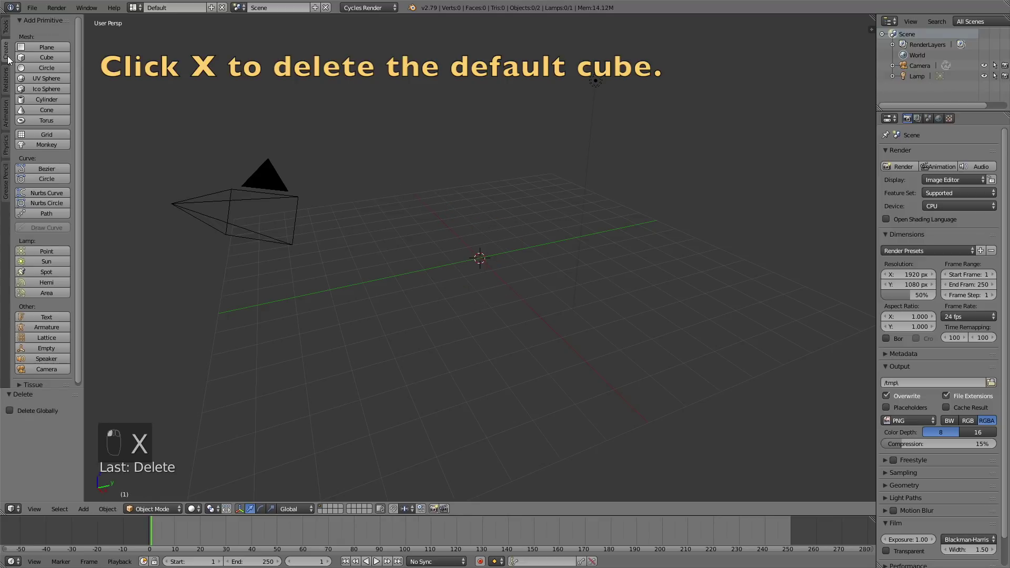
pyautogui.click(46, 88)
# Step: Add a Subdivision Surface modifier (View 2, Render 4) to the ico sphere
pyautogui.click(969, 118)
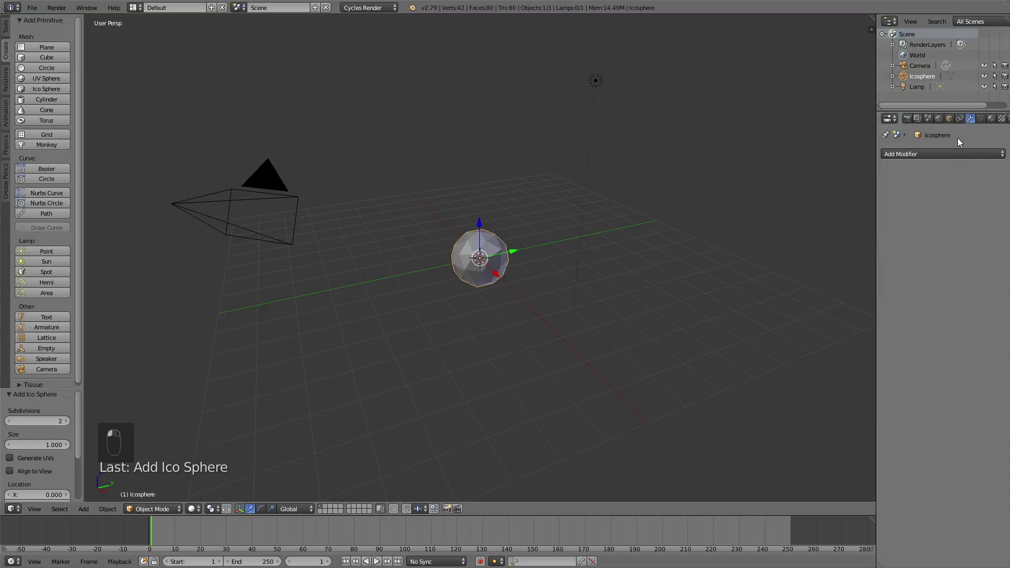
pyautogui.click(940, 154)
pyautogui.click(820, 331)
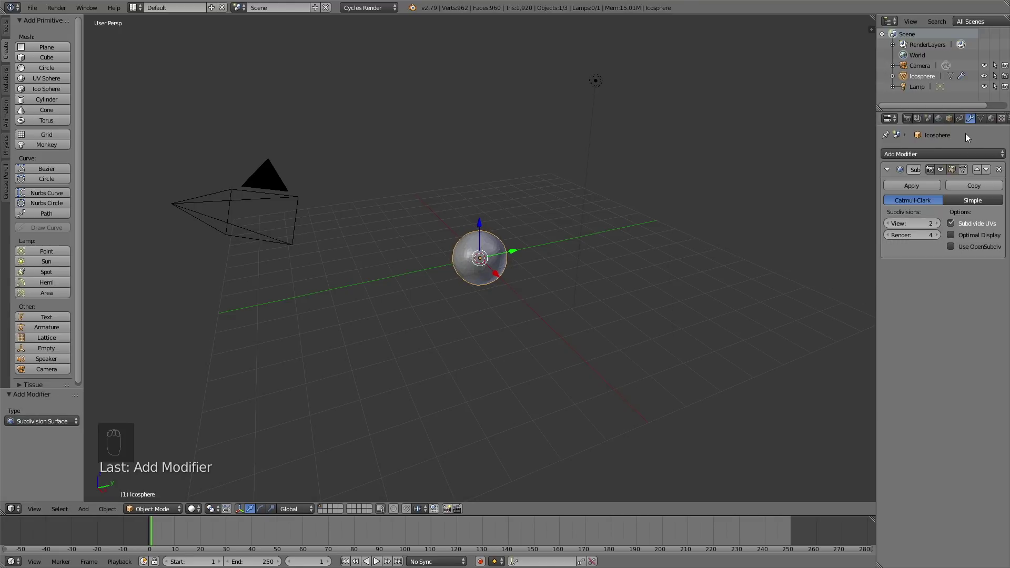
pyautogui.scroll(-3, 974, 116)
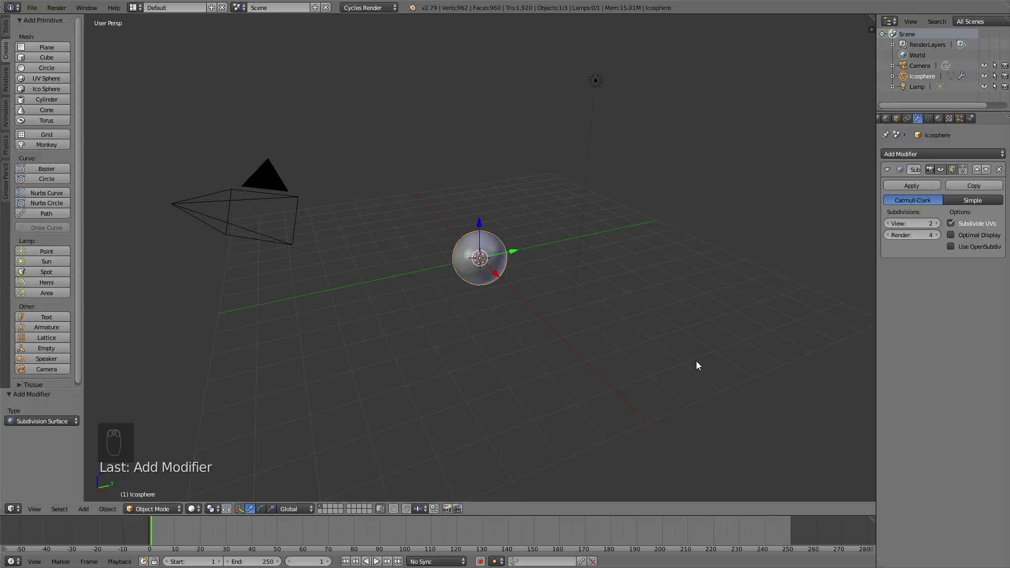
# Step: Add a Quick Smoke setup around the ico sphere
pyautogui.click(107, 510)
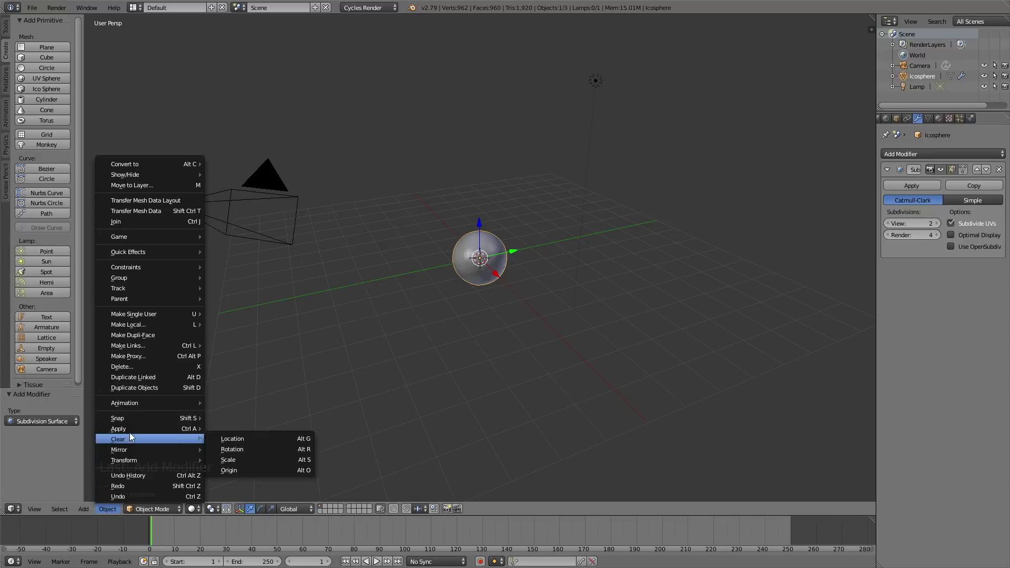
pyautogui.moveTo(161, 252)
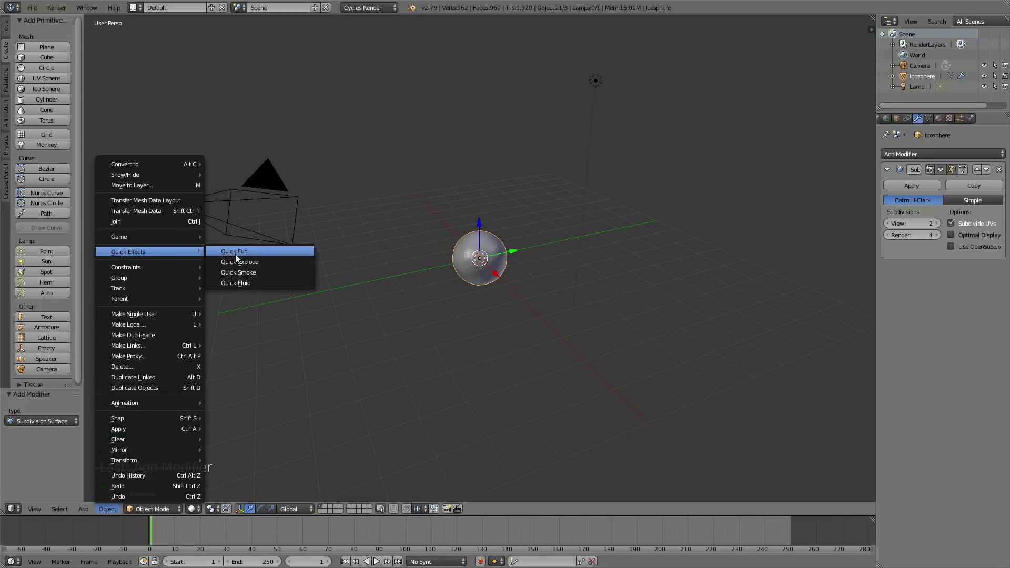
pyautogui.click(243, 272)
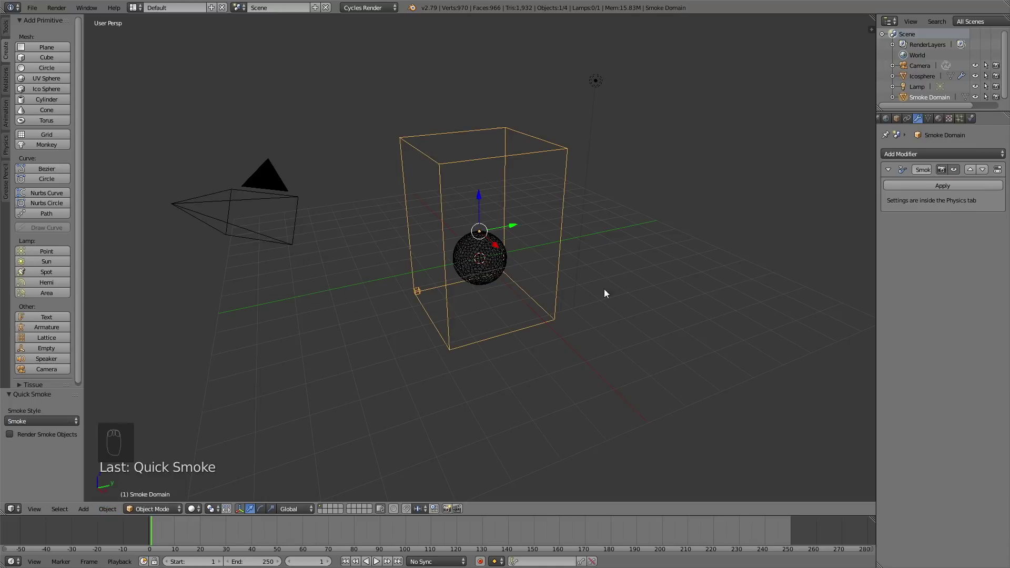
# Step: Enlarge the smoke domain, stretch it to 1.702 along Z, and move it along Z to 7.967
pyautogui.moveTo(604, 289); pyautogui.dragTo(642, 232, button='middle')
pyautogui.scroll(-3, 582, 229)
pyautogui.rightClick(579, 230)
pyautogui.press('s')
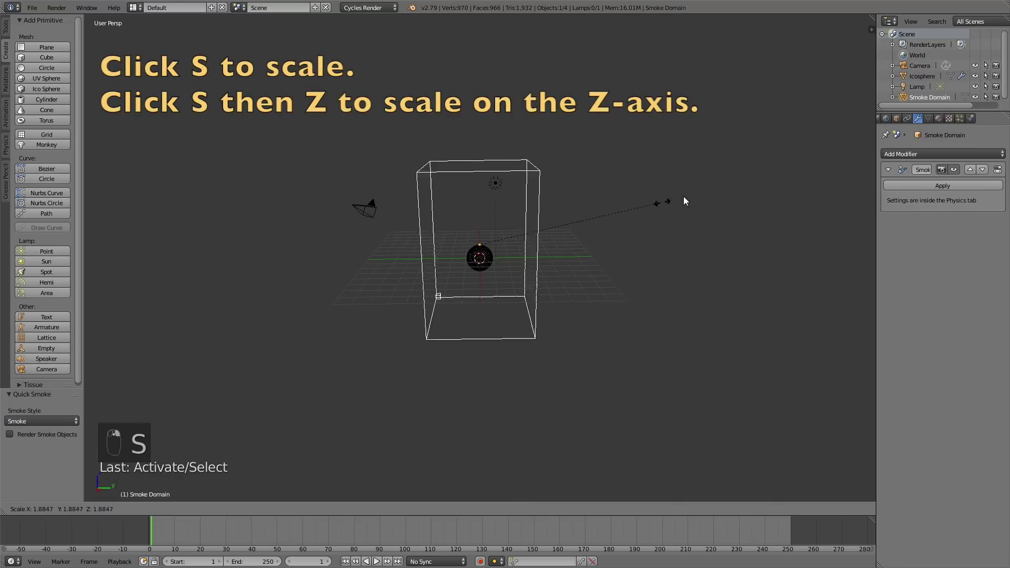
pyautogui.click(665, 219)
pyautogui.press('s')
pyautogui.press('z')
pyautogui.click(794, 216)
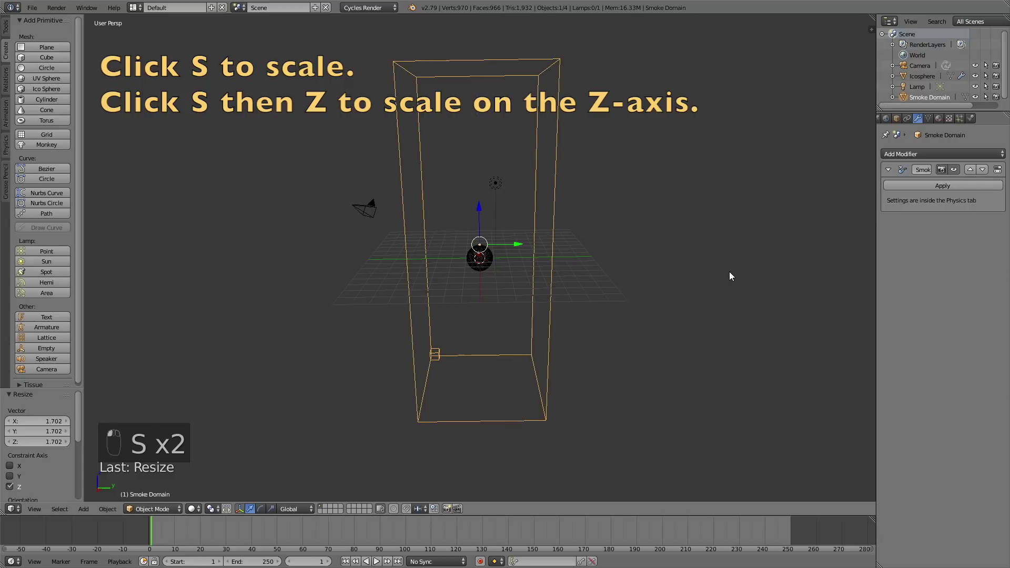
pyautogui.press('g')
pyautogui.press('z')
pyautogui.click(685, 194)
# Step: Play and then stop a preview of the smoke simulation
pyautogui.scroll(5, 611, 237)
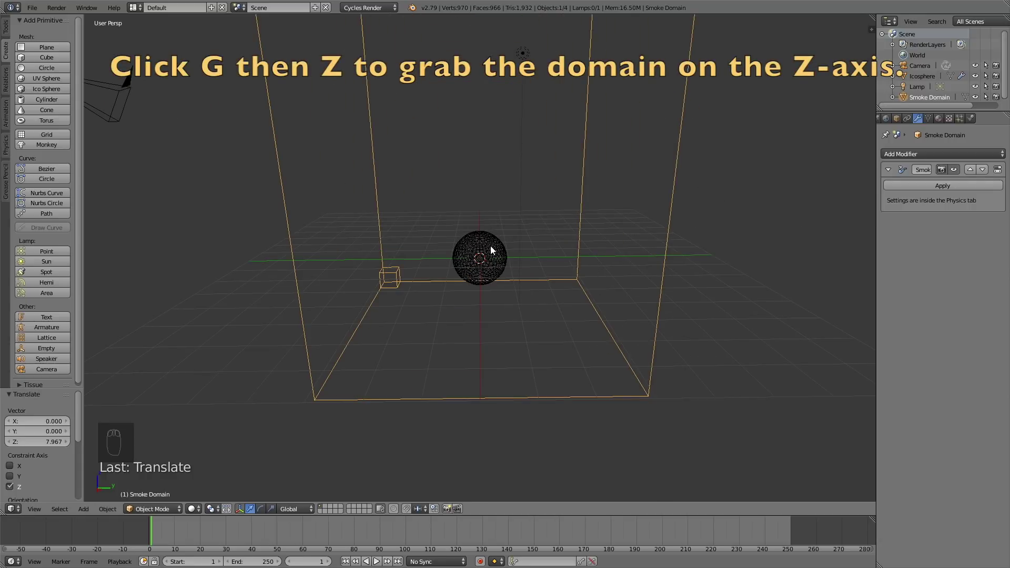
pyautogui.click(376, 561)
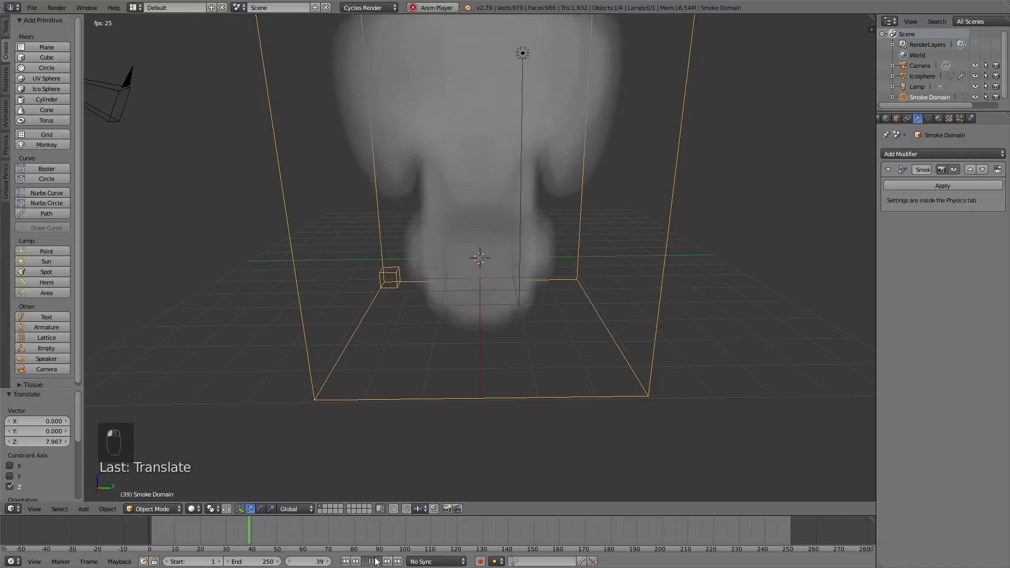
pyautogui.click(377, 561)
# Step: Rewind to frame 1 and set the smoke domain resolution divisions to 180
pyautogui.click(150, 532)
pyautogui.scroll(-6, 373, 316)
pyautogui.click(971, 118)
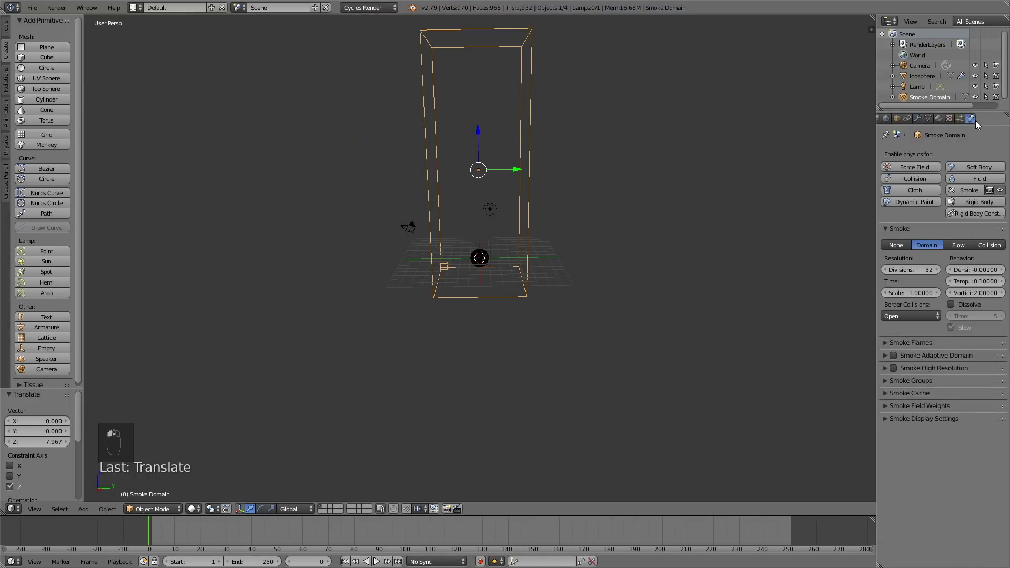
pyautogui.click(909, 270)
# Step: Enable Smoke High Resolution at 2 and expand the Smoke Cache settings
pyautogui.click(893, 369)
pyautogui.click(886, 369)
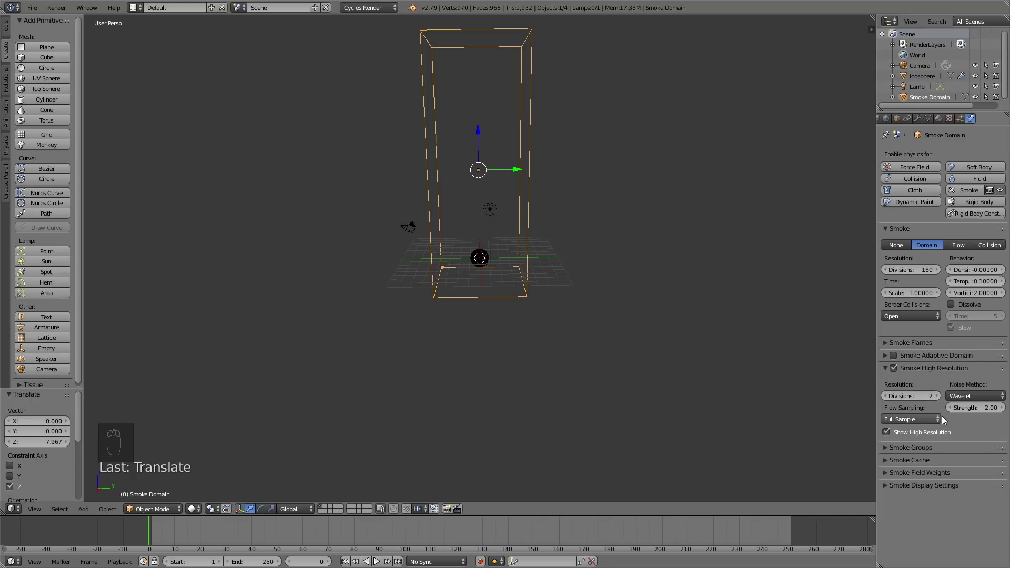
pyautogui.click(911, 460)
pyautogui.scroll(-3, 911, 459)
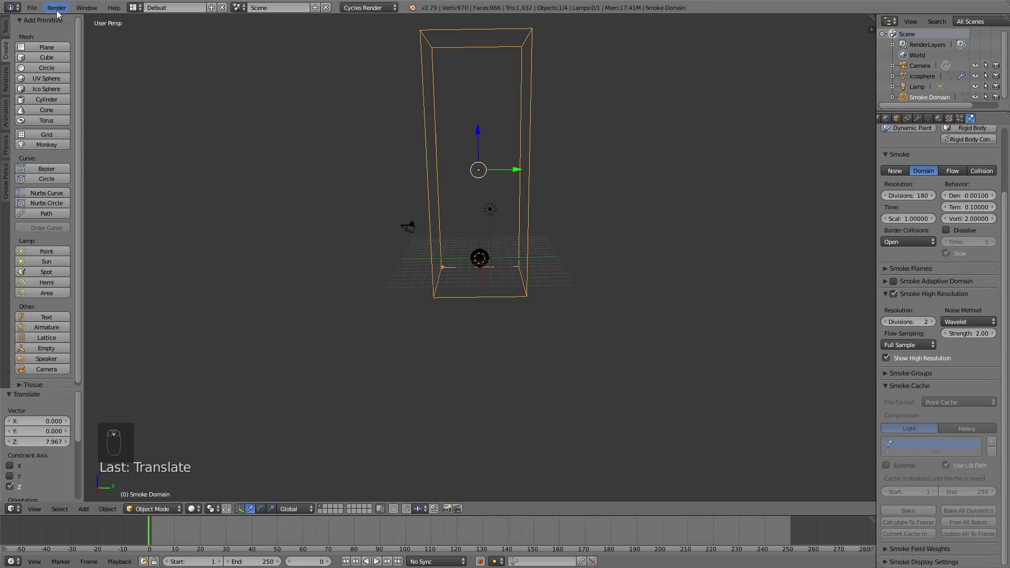
pyautogui.click(32, 7)
# Step: Save the .blend file, set the smoke cache end frame to 120, and bake
pyautogui.click(65, 97)
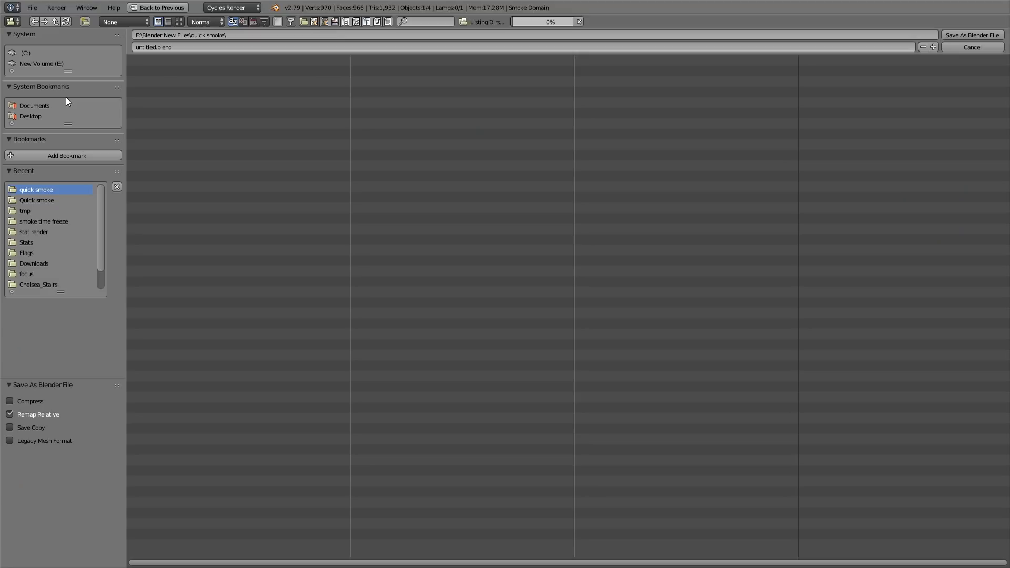
pyautogui.click(160, 45)
pyautogui.press('Return')
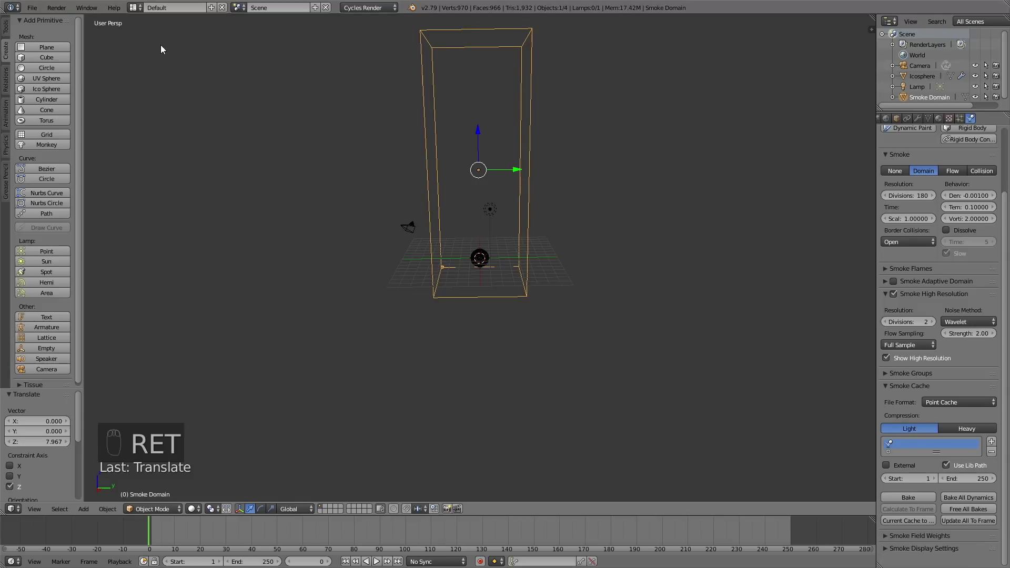
pyautogui.write('12')
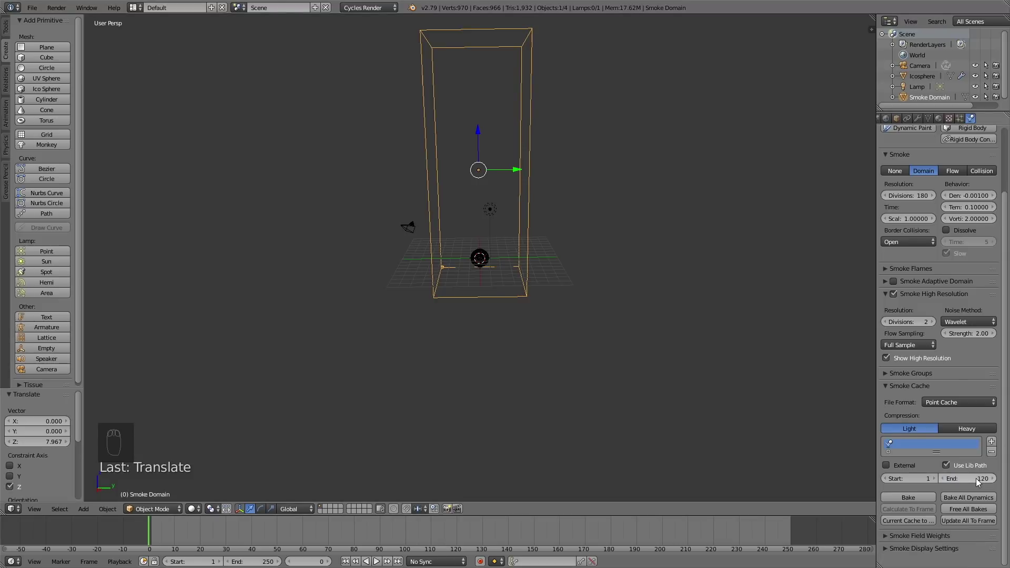
pyautogui.click(924, 497)
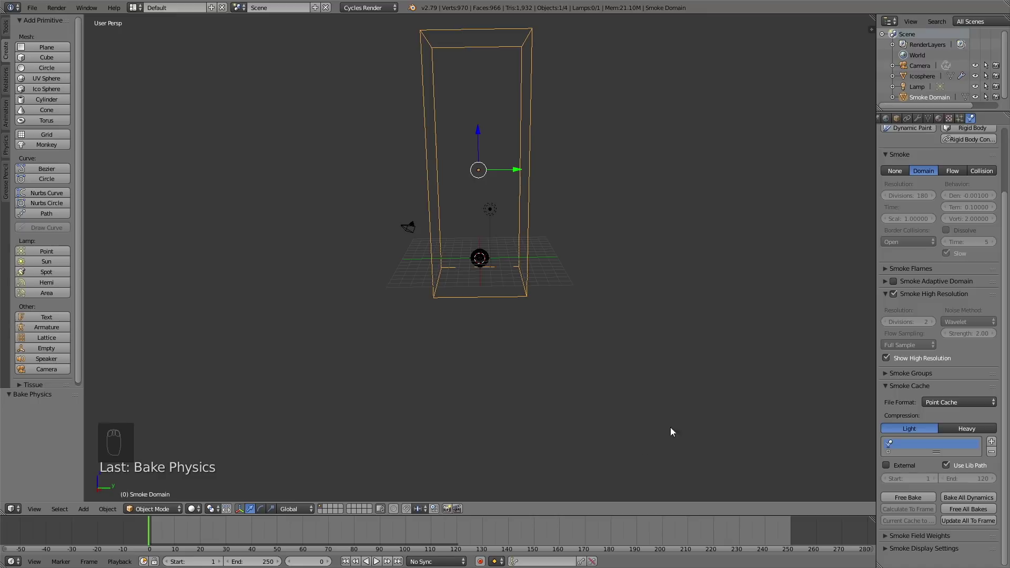
# Step: Jump to frame 61, orbit around the plume, then play and scrub frames 34–56
pyautogui.click(305, 530)
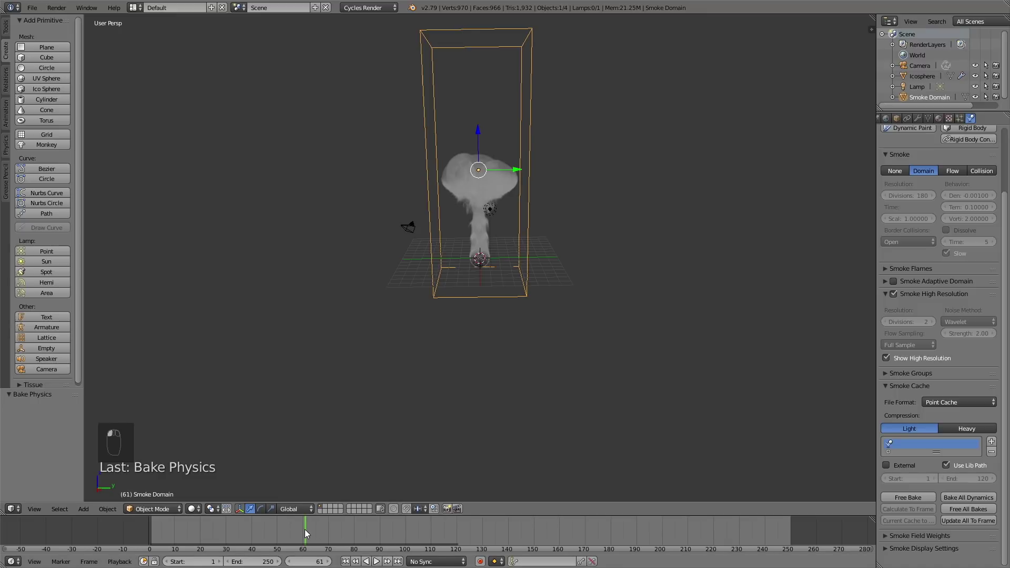
pyautogui.scroll(2, 556, 261)
pyautogui.moveTo(556, 261); pyautogui.dragTo(632, 278, button='middle')
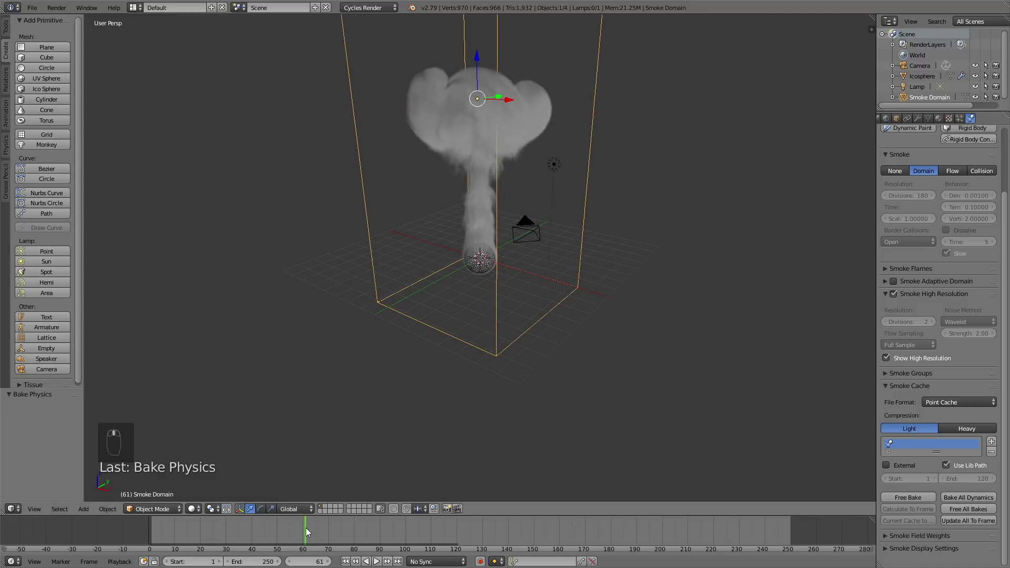
pyautogui.moveTo(305, 528); pyautogui.dragTo(238, 538)
pyautogui.hotkey('alt', 'a')
pyautogui.moveTo(301, 535); pyautogui.dragTo(282, 549)
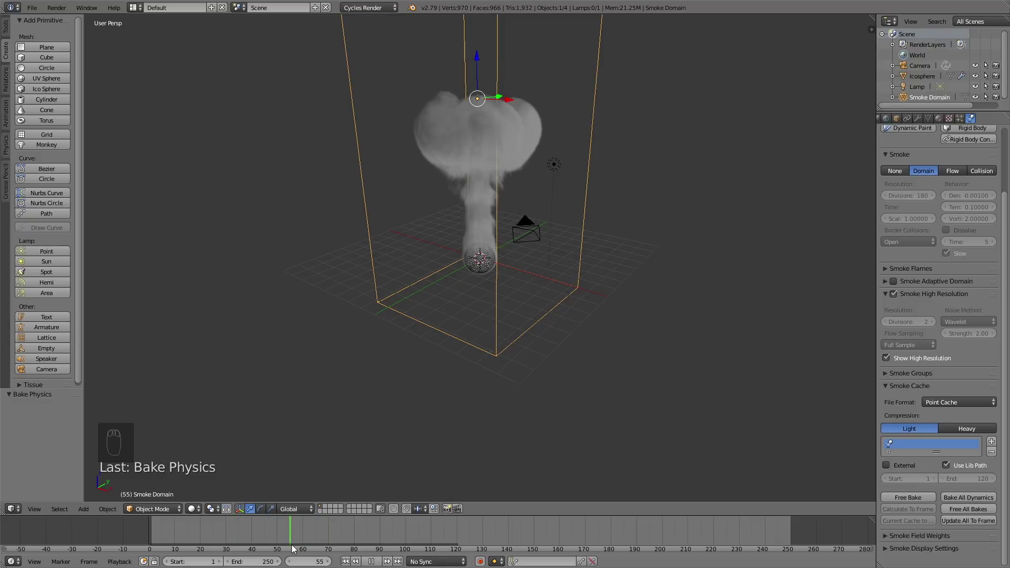
pyautogui.hotkey('alt', 'a')
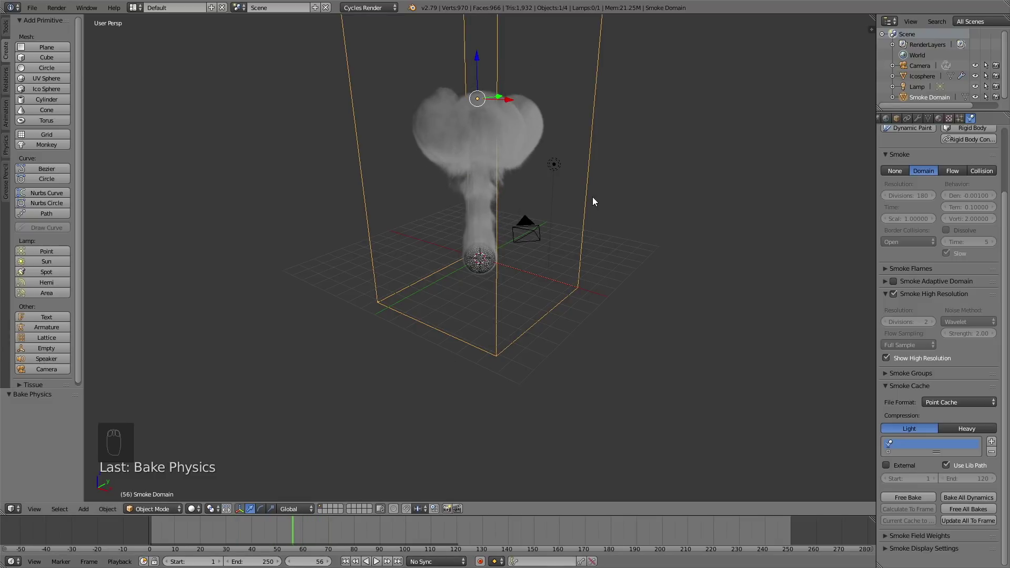
# Step: Make the lamp a Sun with nodes enabled and emission strength 7
pyautogui.rightClick(552, 177)
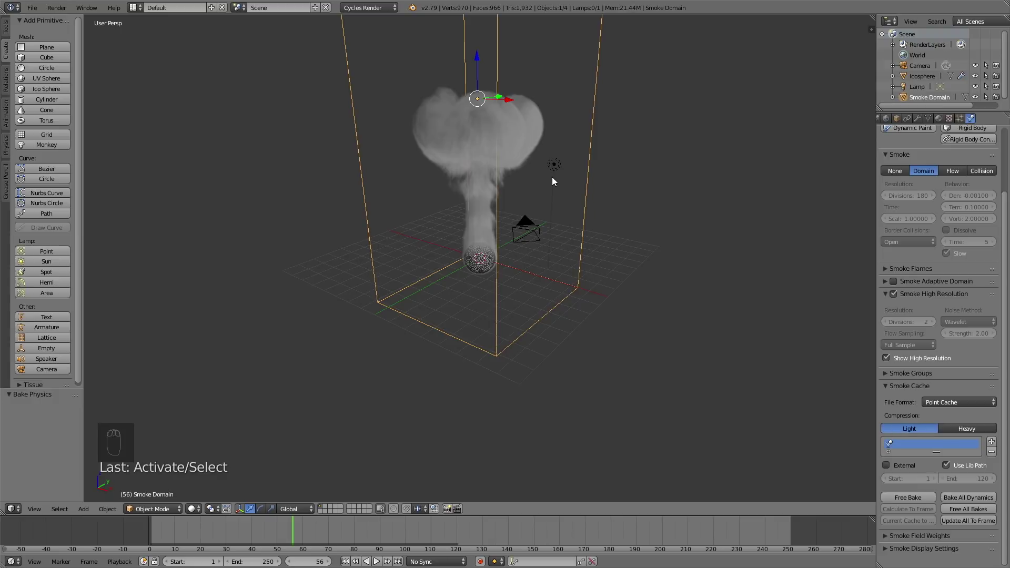
pyautogui.rightClick(557, 166)
pyautogui.click(931, 119)
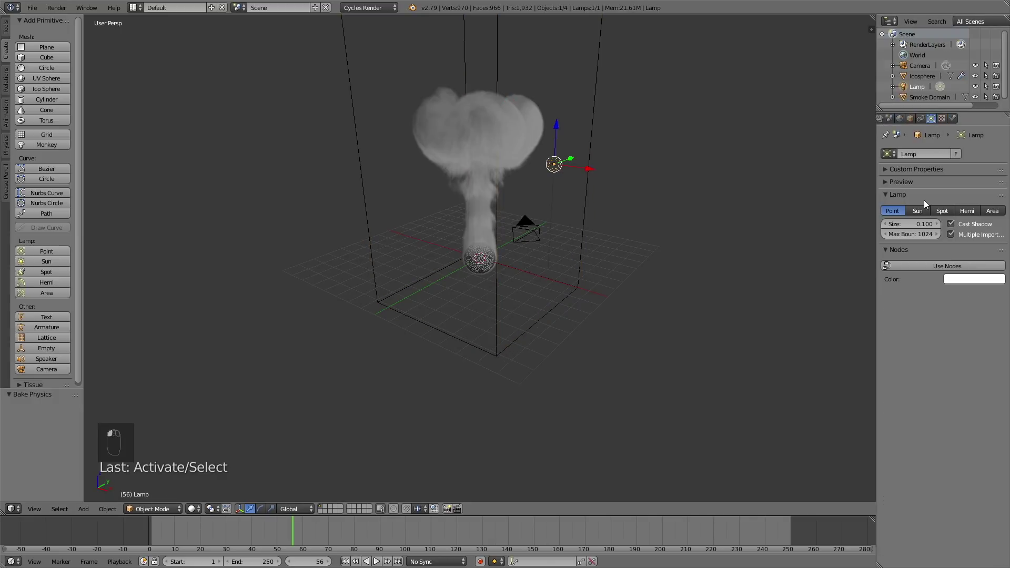
pyautogui.click(917, 210)
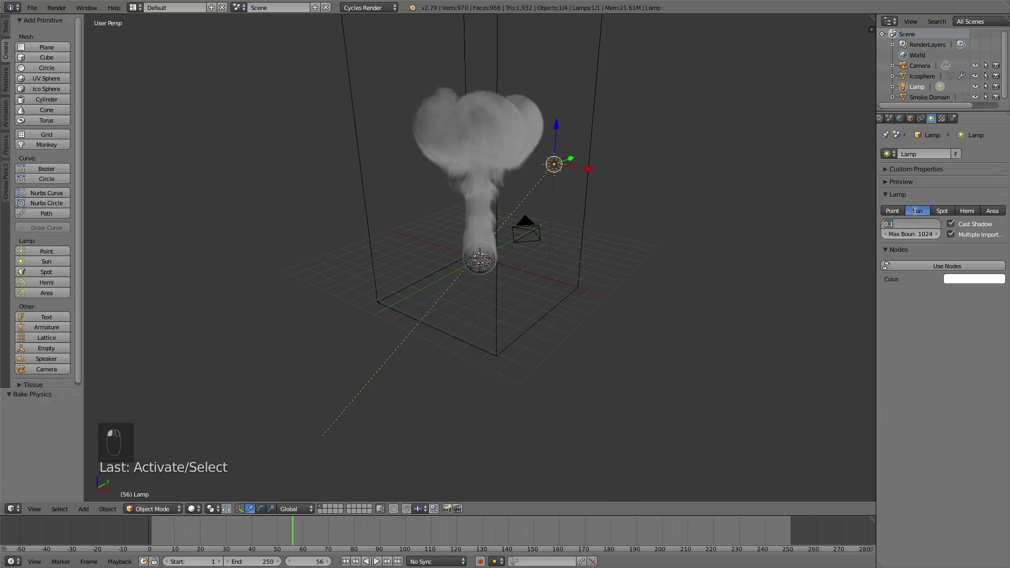
pyautogui.click(964, 266)
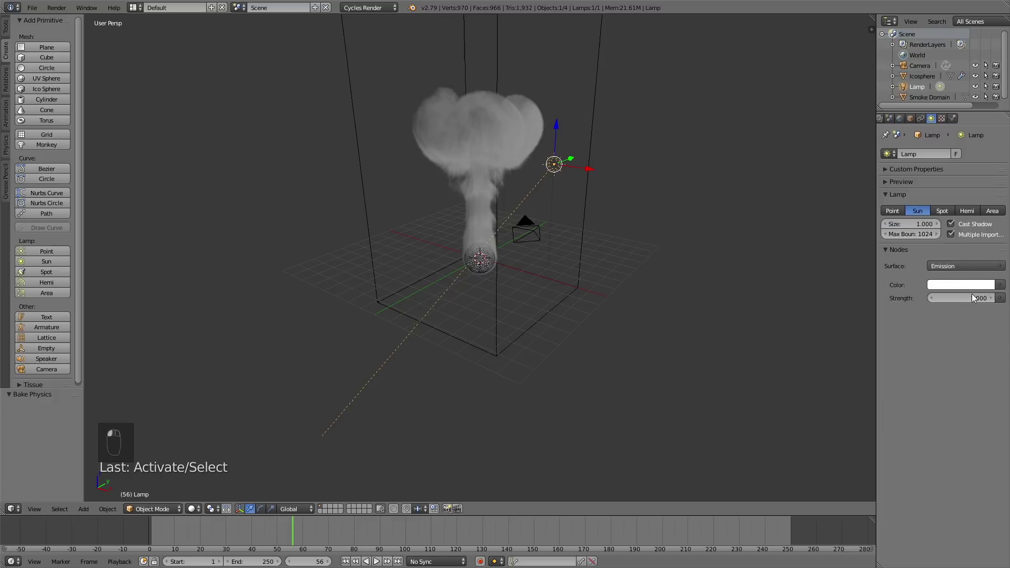
pyautogui.click(970, 298)
# Step: Set the world colour to white and the render device to GPU Compute
pyautogui.click(900, 118)
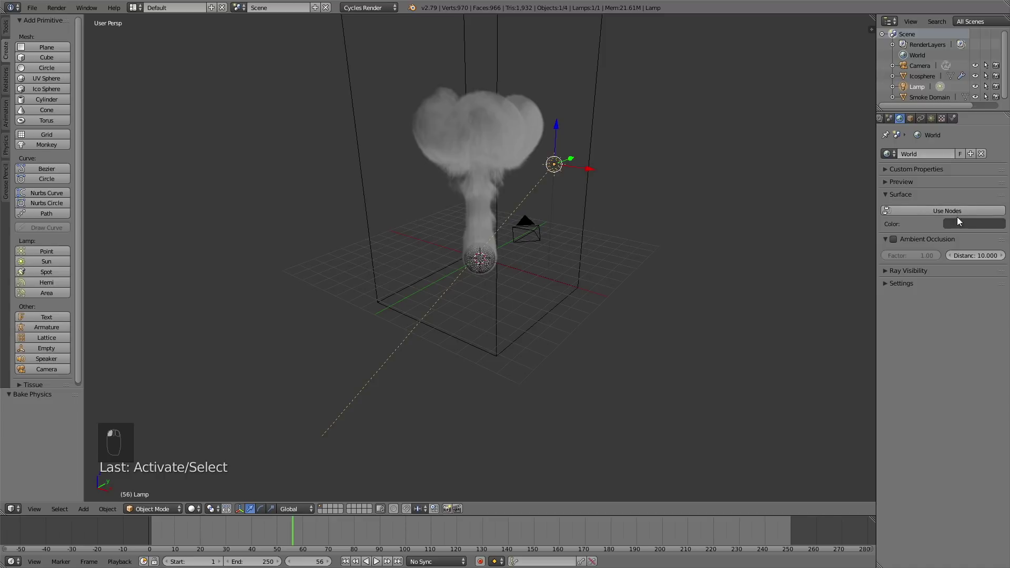
pyautogui.click(962, 224)
pyautogui.moveTo(1001, 90); pyautogui.dragTo(996, 82)
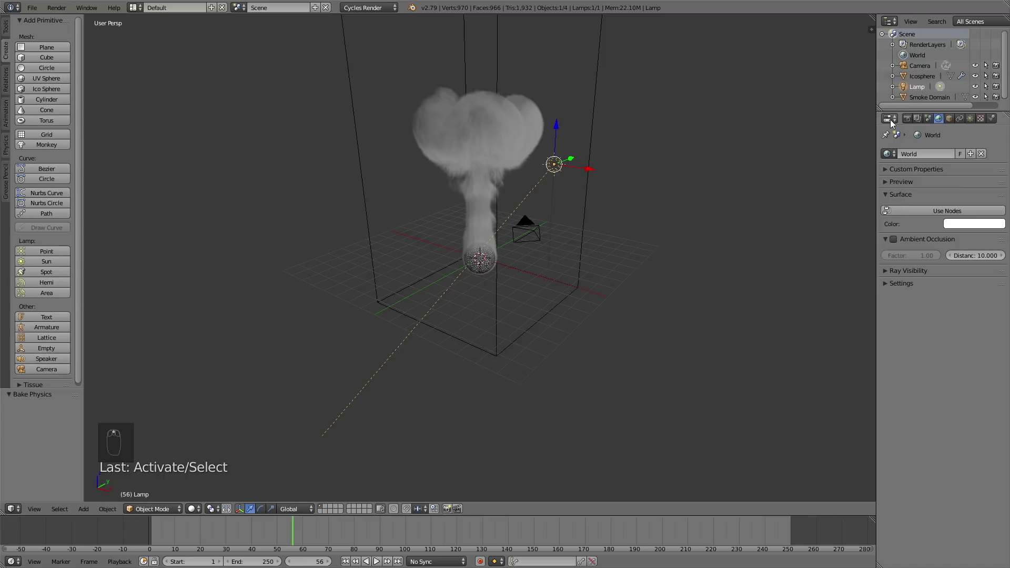
pyautogui.click(908, 119)
pyautogui.click(953, 206)
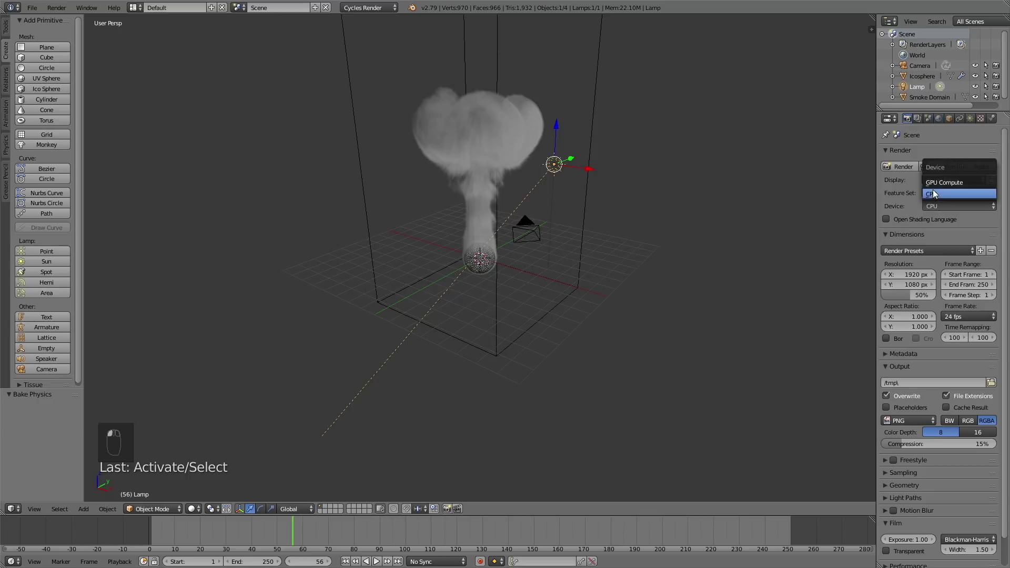
pyautogui.click(948, 191)
# Step: After a rendered preview, give the icosphere a new orange material (R 0.8, G 0.329, B 0)
pyautogui.hotkey('shift', 'z')
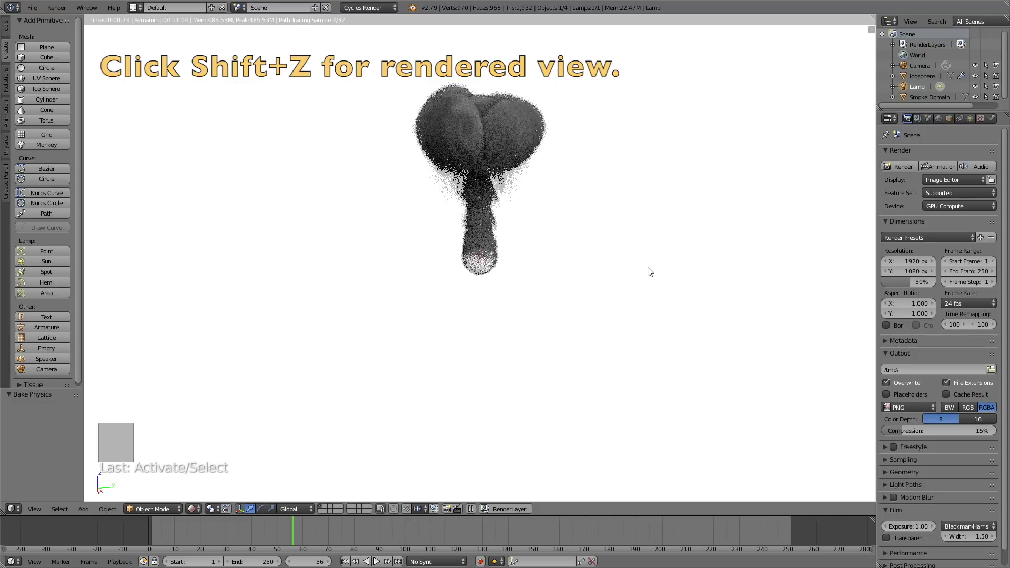
pyautogui.hotkey('shift', 'z')
pyautogui.scroll(5, 525, 257)
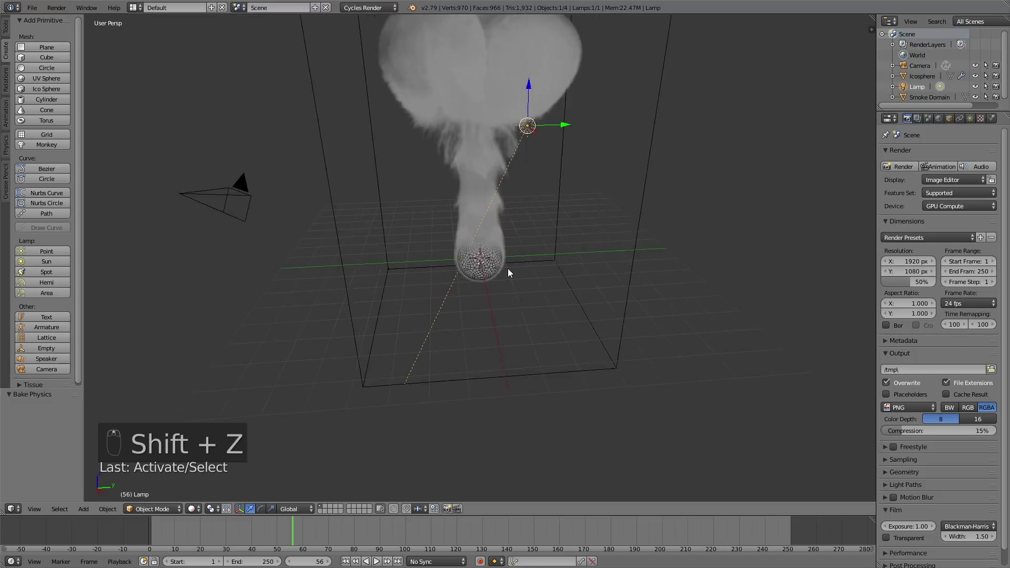
pyautogui.rightClick(495, 275)
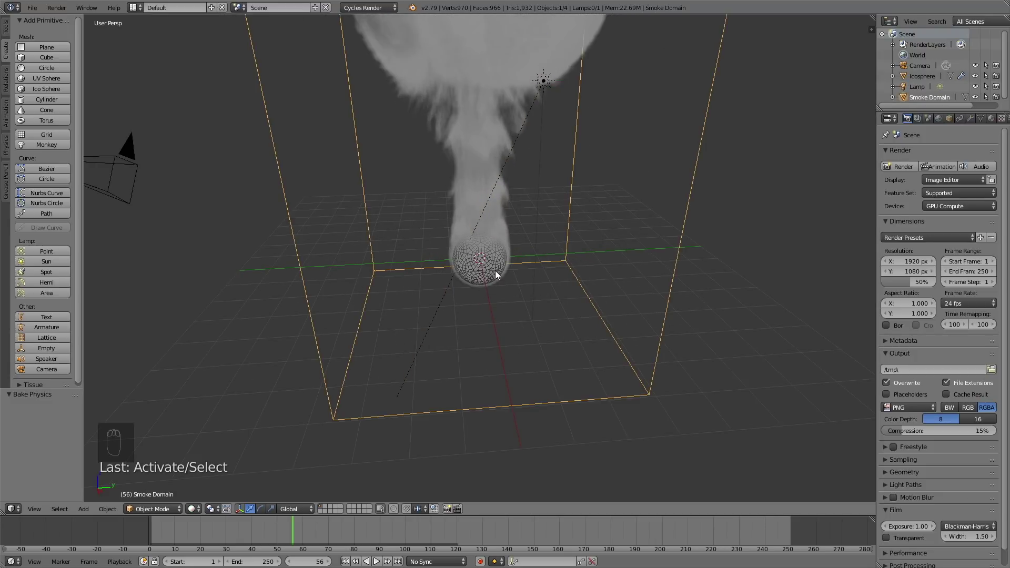
pyautogui.rightClick(495, 270)
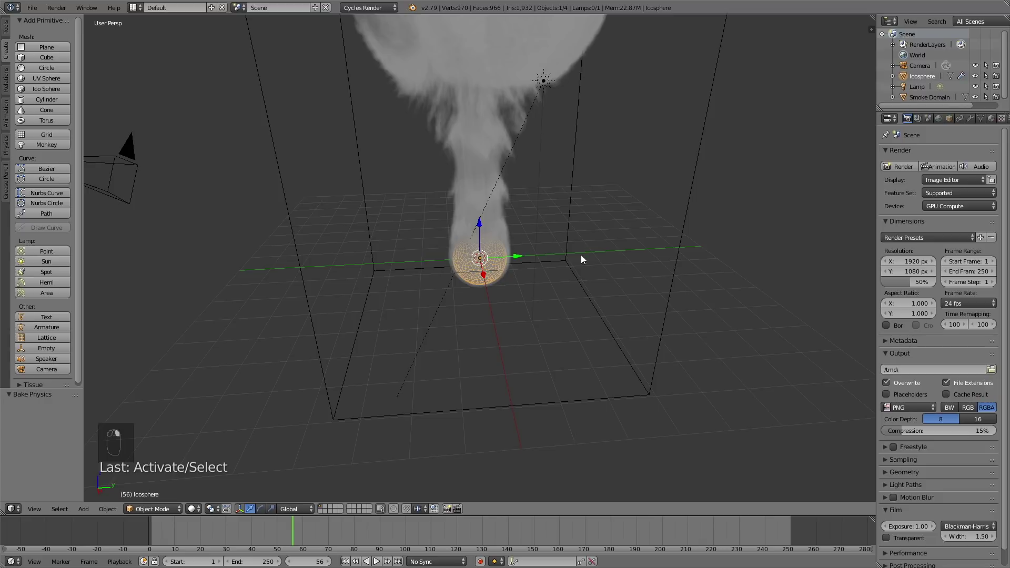
pyautogui.click(992, 119)
pyautogui.click(919, 186)
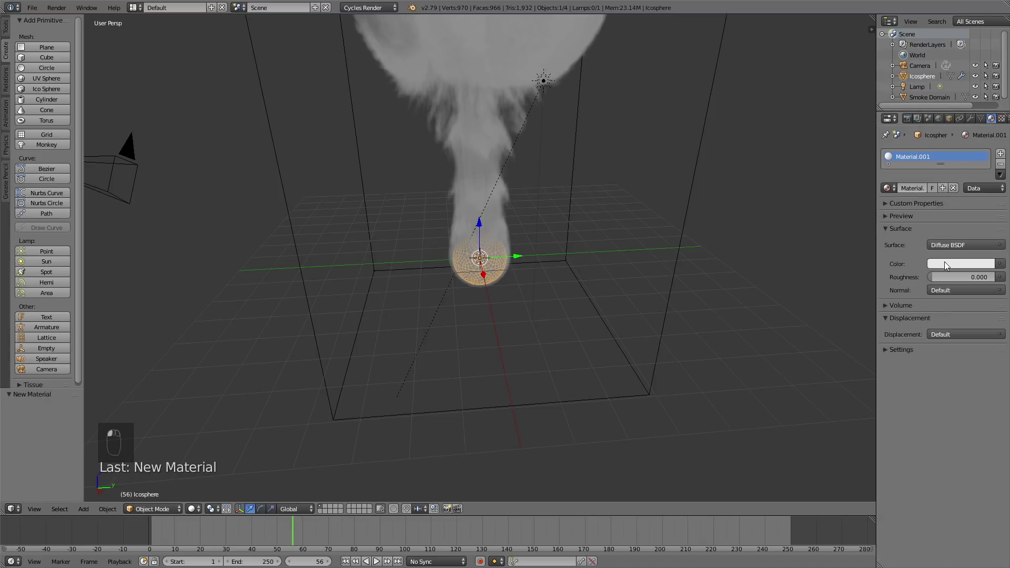
pyautogui.click(946, 263)
pyautogui.moveTo(924, 172); pyautogui.dragTo(920, 178)
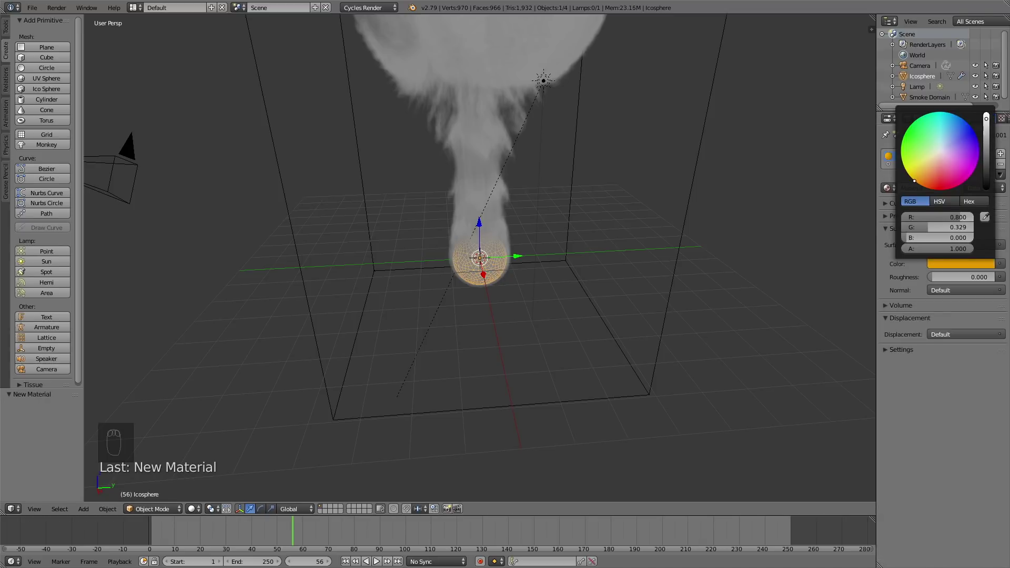
# Step: Preview the orange emitter in rendered shading, then view through the scene camera
pyautogui.hotkey('shift', 'z')
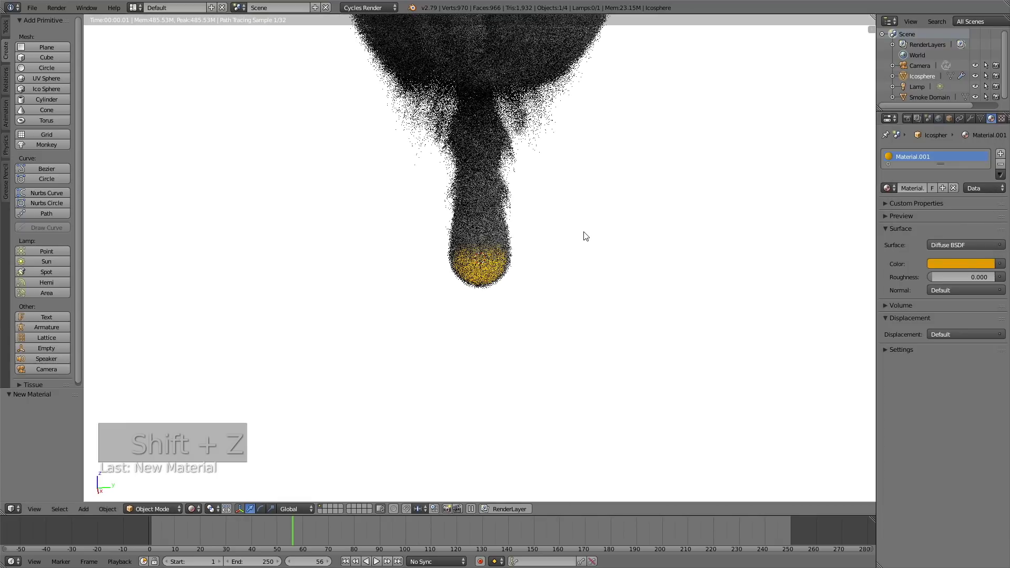
pyautogui.hotkey('shift', 'z')
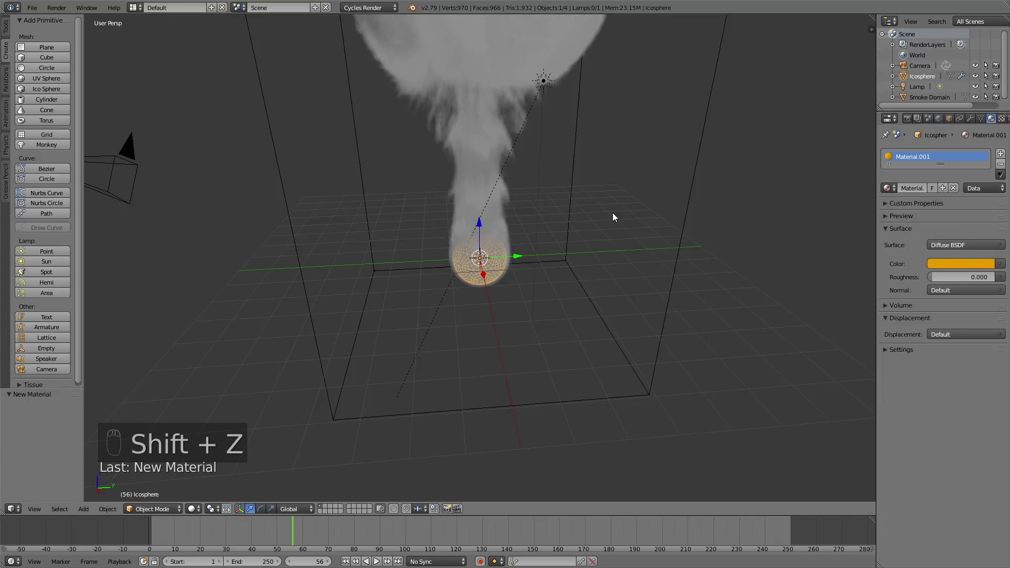
pyautogui.press('KP_0')
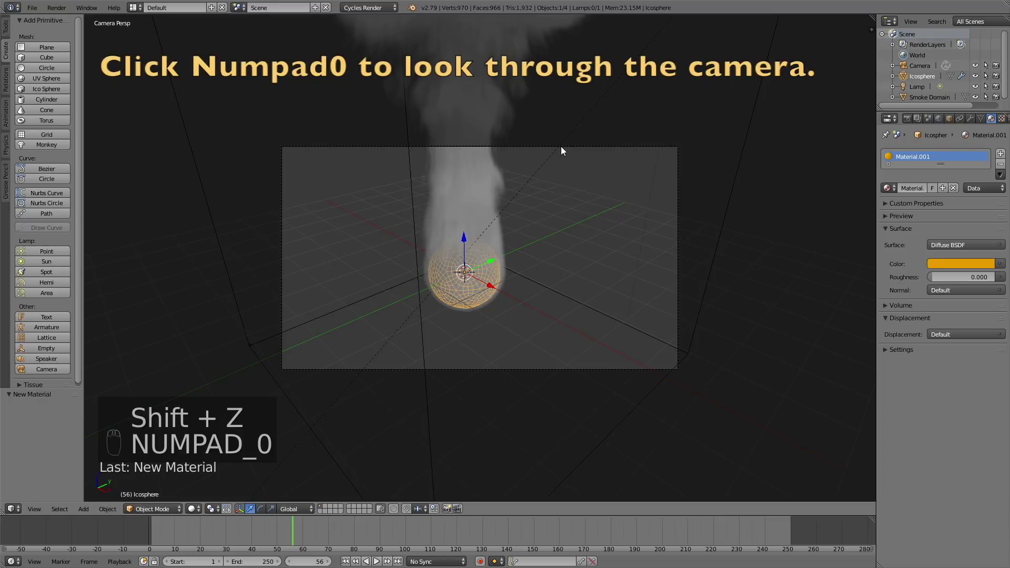
# Step: Select the camera and fly it back so the whole smoke plume is framed
pyautogui.rightClick(553, 148)
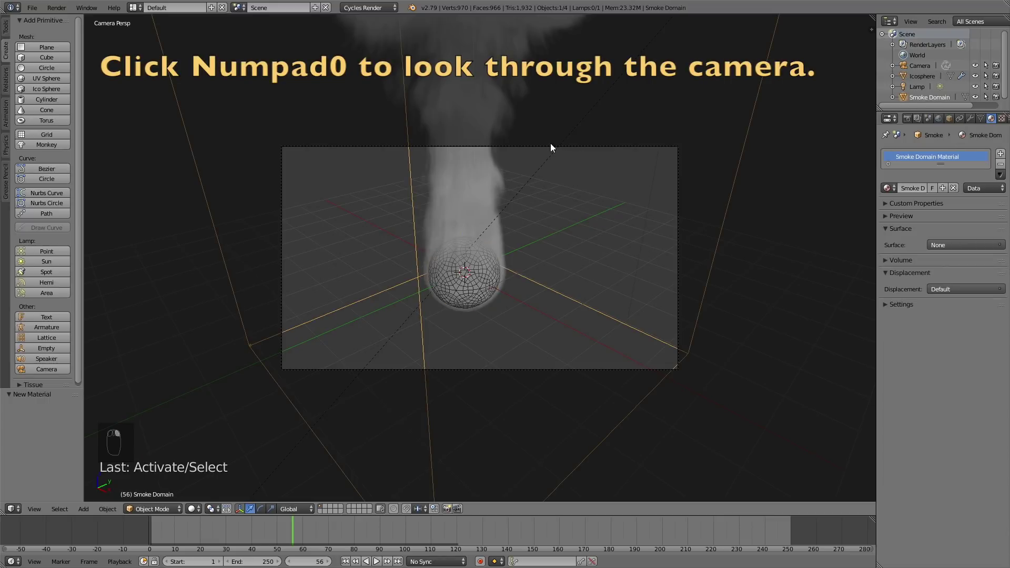
pyautogui.rightClick(538, 144)
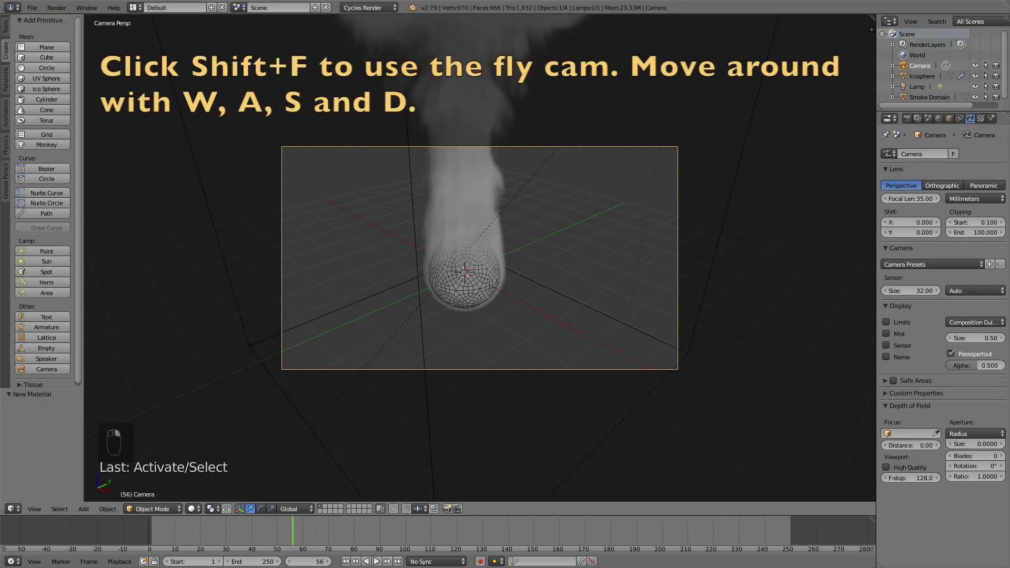
pyautogui.hotkey('shift', 'f')
pyautogui.press('s')
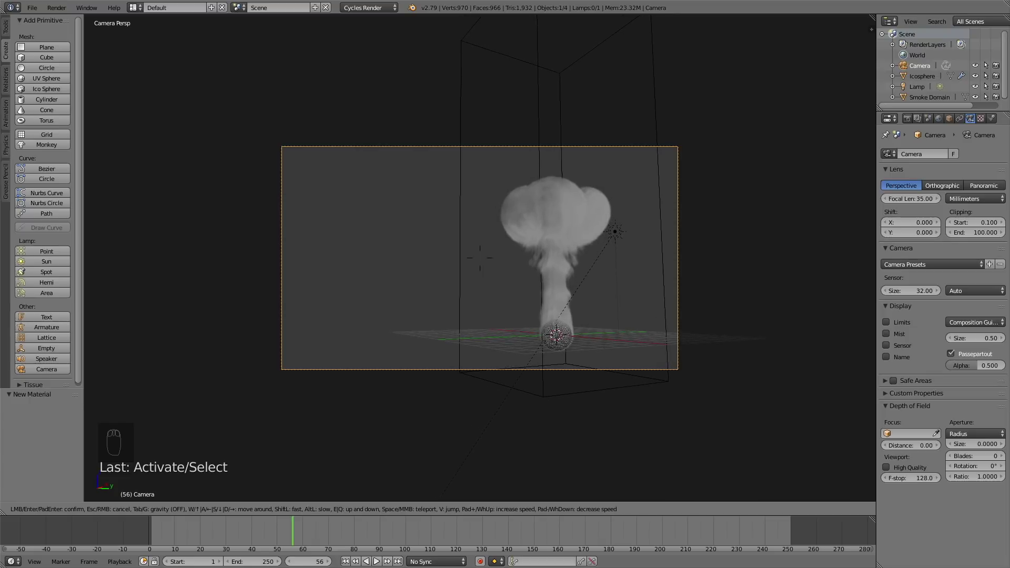
pyautogui.click(427, 349)
# Step: Play the smoke animation, then return to frame 60
pyautogui.hotkey('alt', 'a')
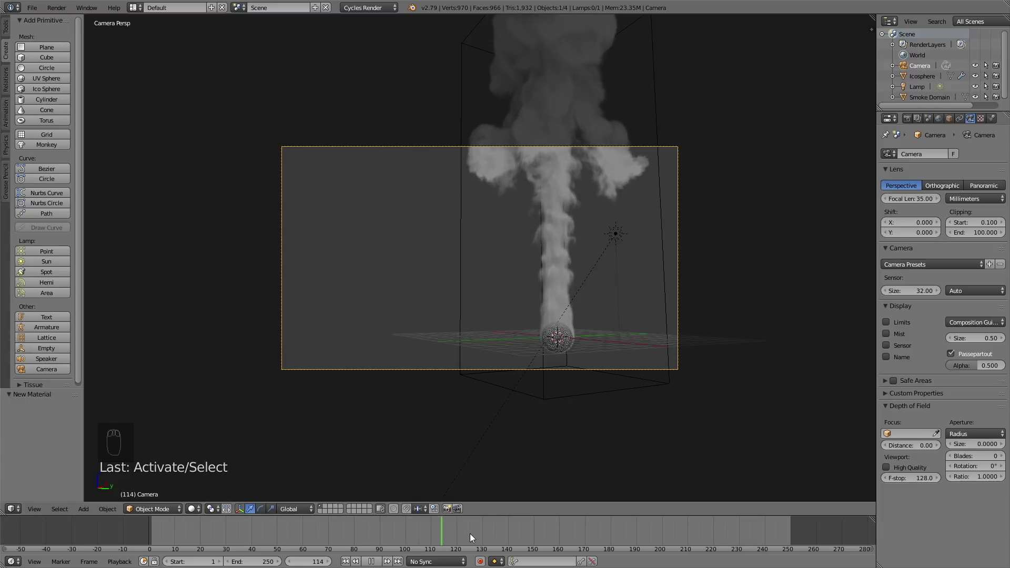
pyautogui.moveTo(472, 534); pyautogui.dragTo(300, 532)
pyautogui.click(302, 530)
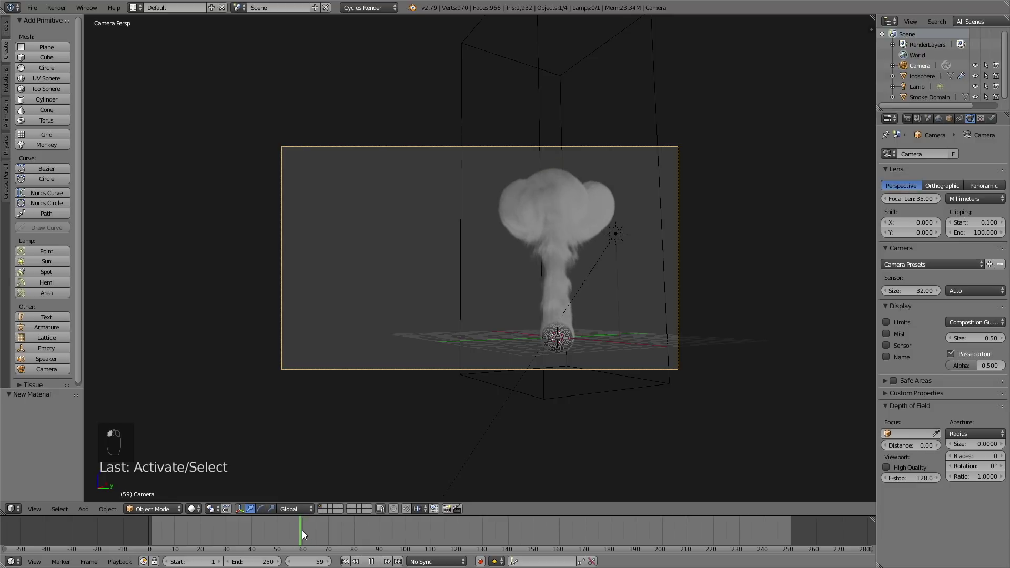
# Step: Insert a LocRot keyframe on the camera at frame 60, then advance to frame 120
pyautogui.press('i')
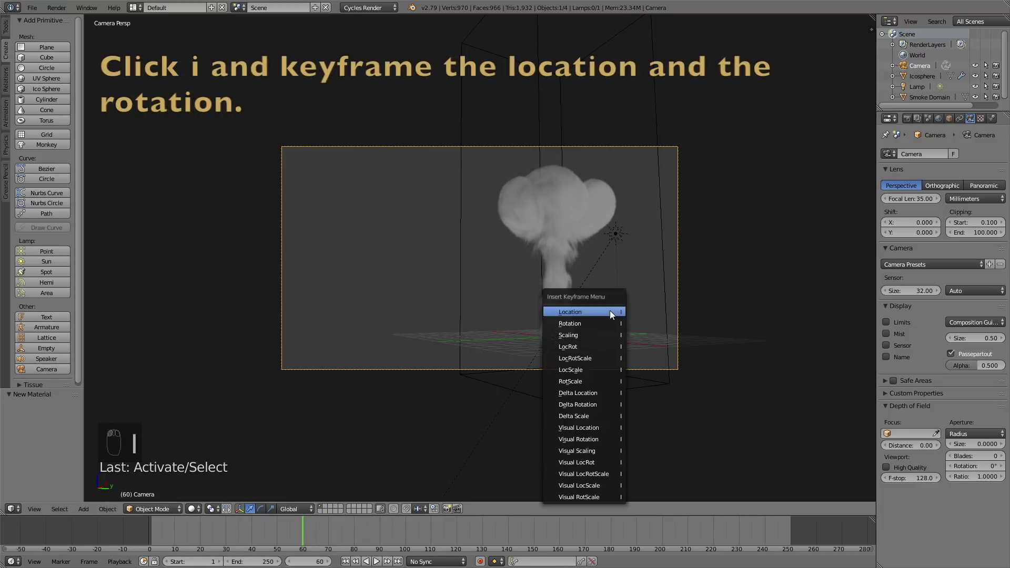
pyautogui.click(589, 353)
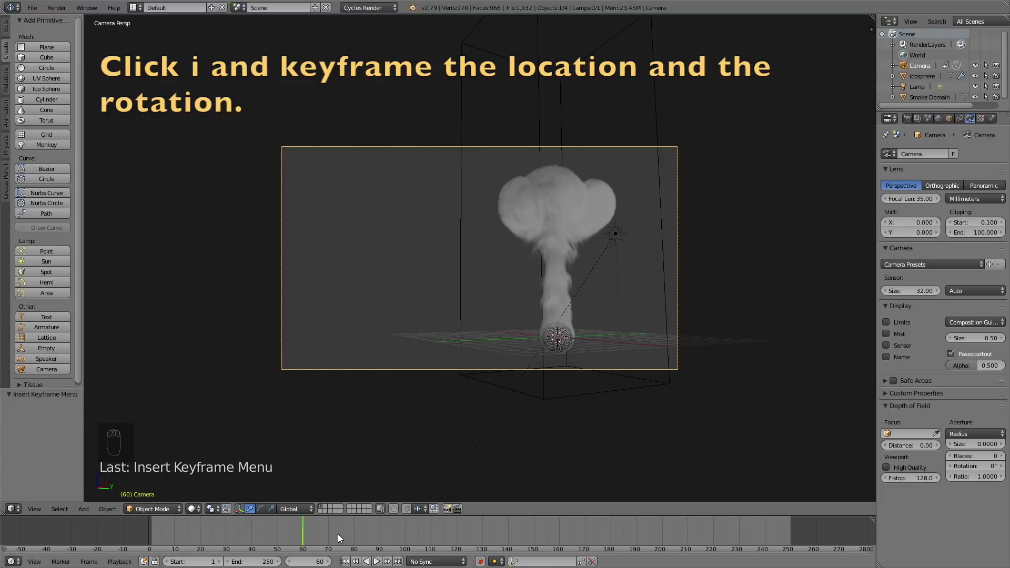
pyautogui.moveTo(338, 534); pyautogui.dragTo(456, 526)
# Step: Fly the camera to a new angle, keyframe LocRot at frame 120, and play it in reverse
pyautogui.hotkey('shift', 'f')
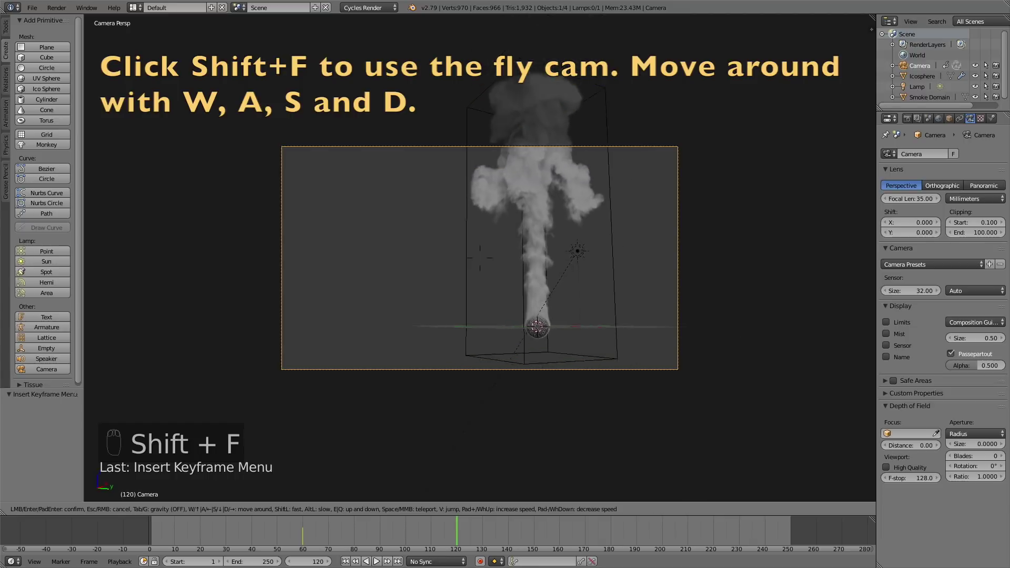
pyautogui.moveTo(463, 258)
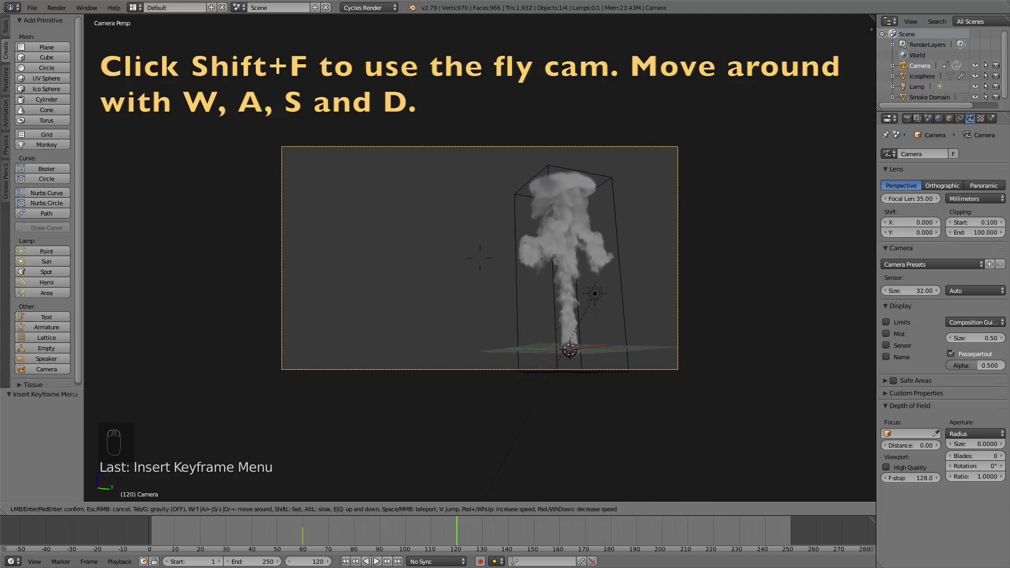
pyautogui.click(556, 267)
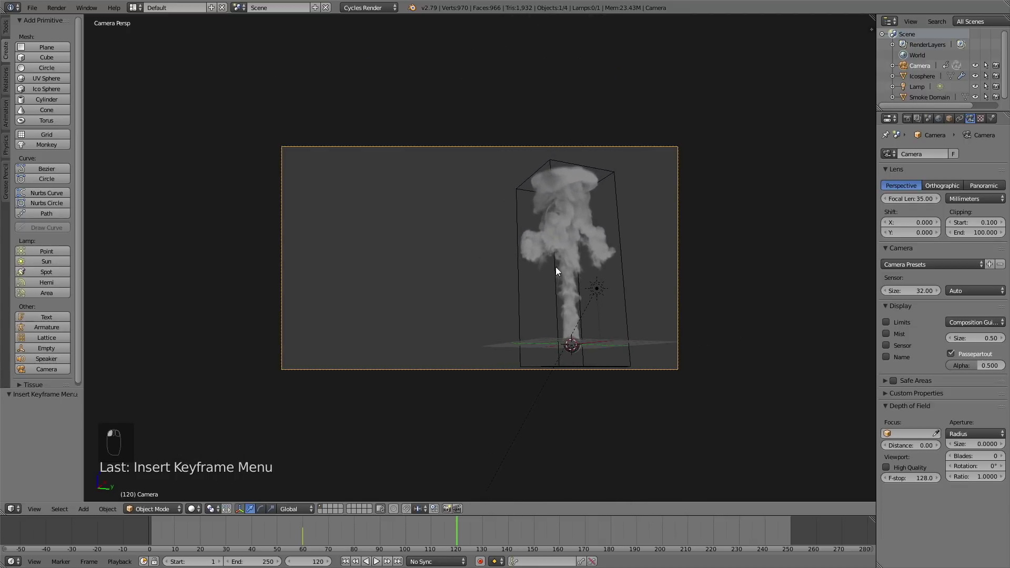
pyautogui.press('i')
pyautogui.click(570, 270)
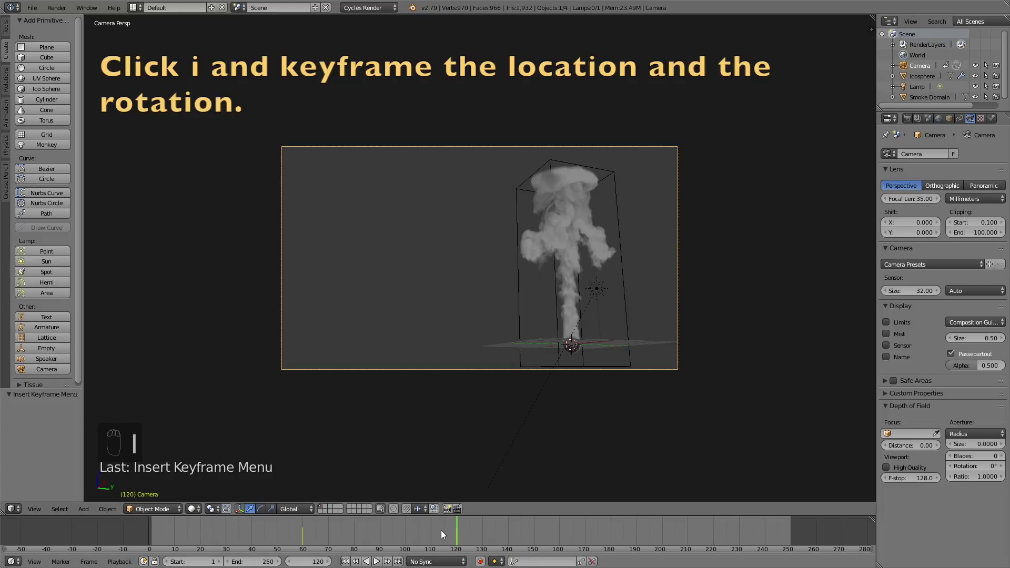
pyautogui.hotkey('shift', 'alt', 'a')
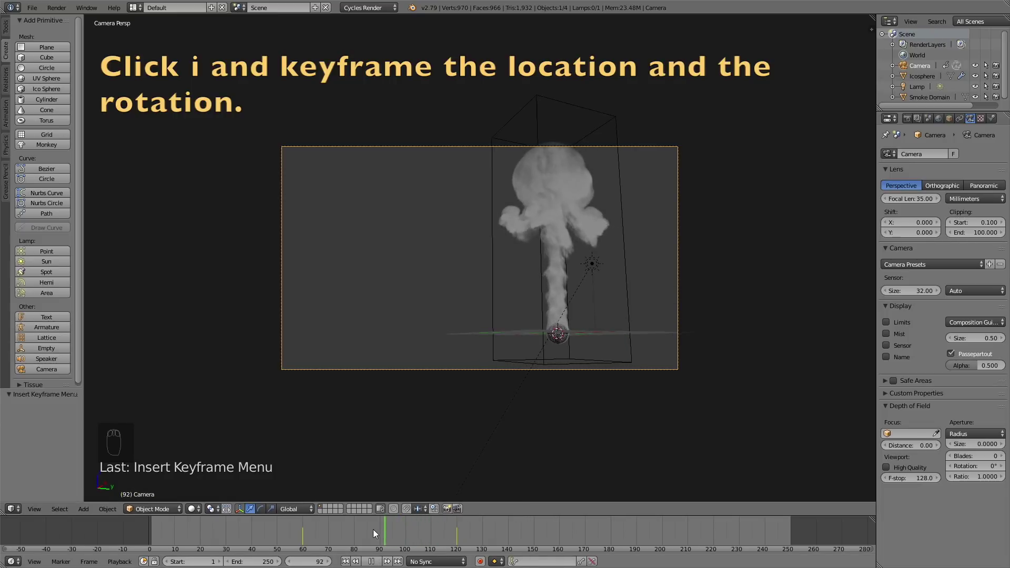
pyautogui.hotkey('alt', 'a')
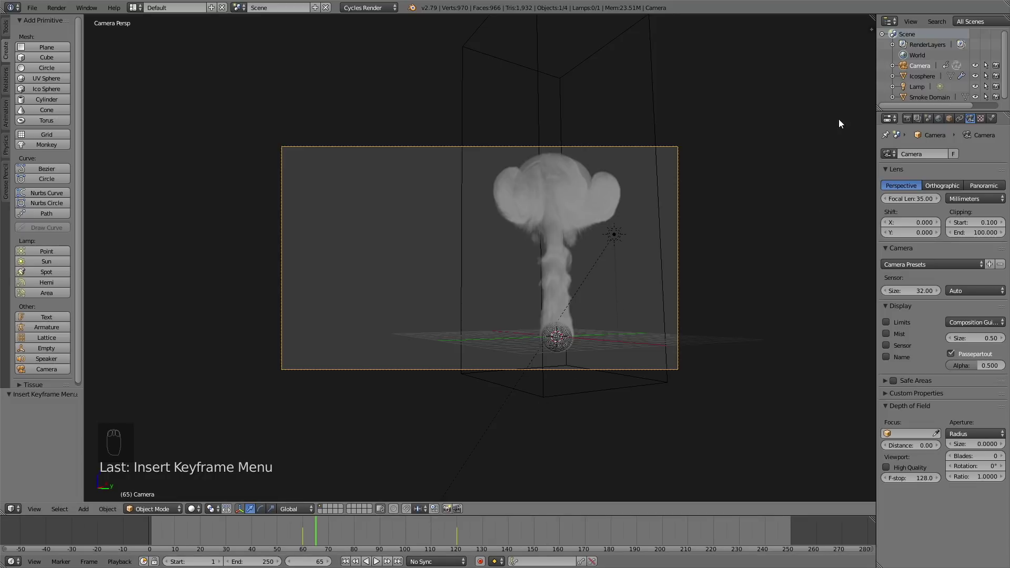
# Step: Split the viewport into a Graph Editor and set the camera keyframes to Linear interpolation
pyautogui.moveTo(782, 32); pyautogui.dragTo(726, 221)
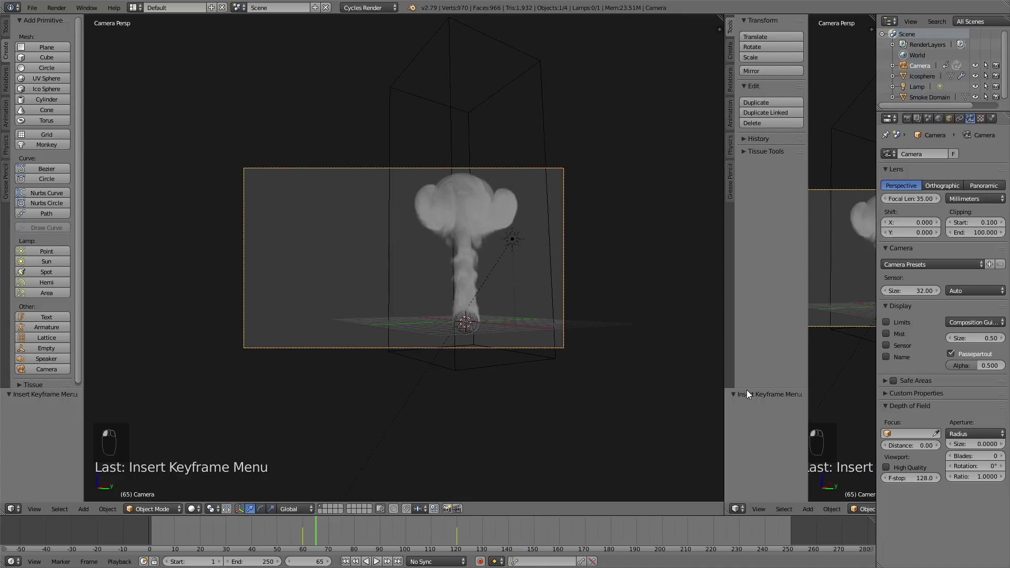
pyautogui.click(739, 509)
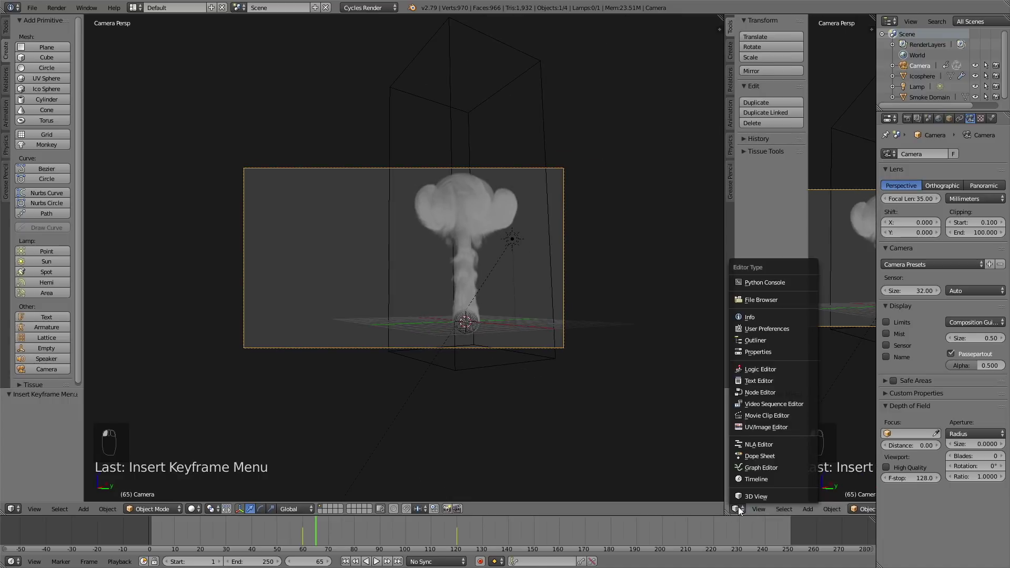
pyautogui.click(760, 468)
pyautogui.press('t')
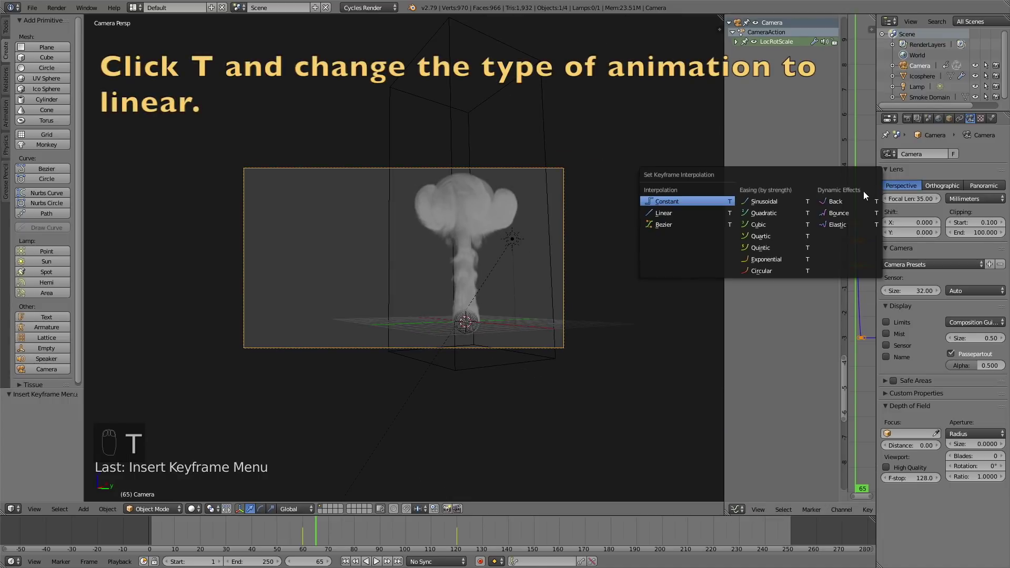
pyautogui.click(712, 214)
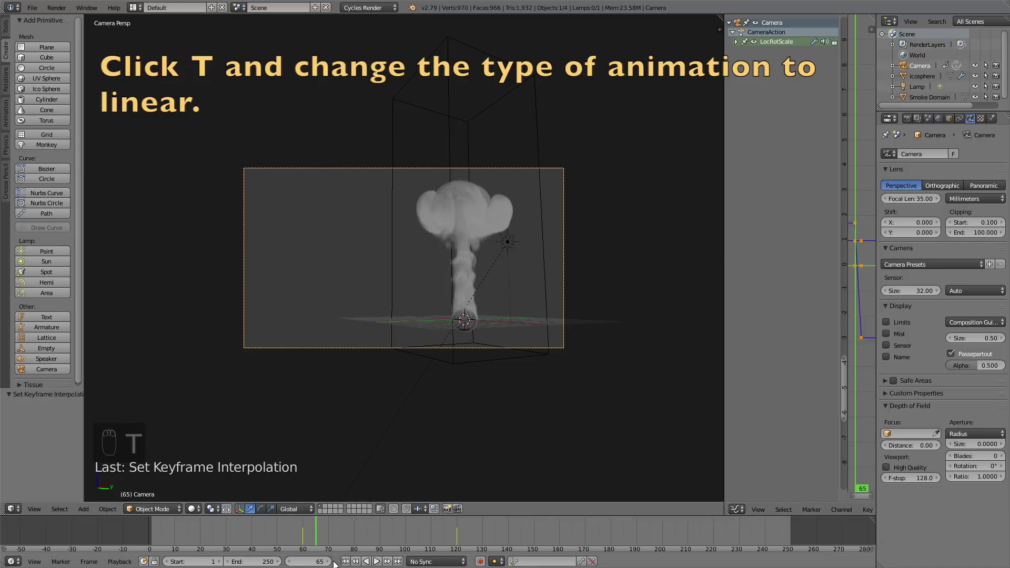
# Step: Play to check the steady camera motion, then join the Graph Editor back into the 3D view
pyautogui.click(376, 562)
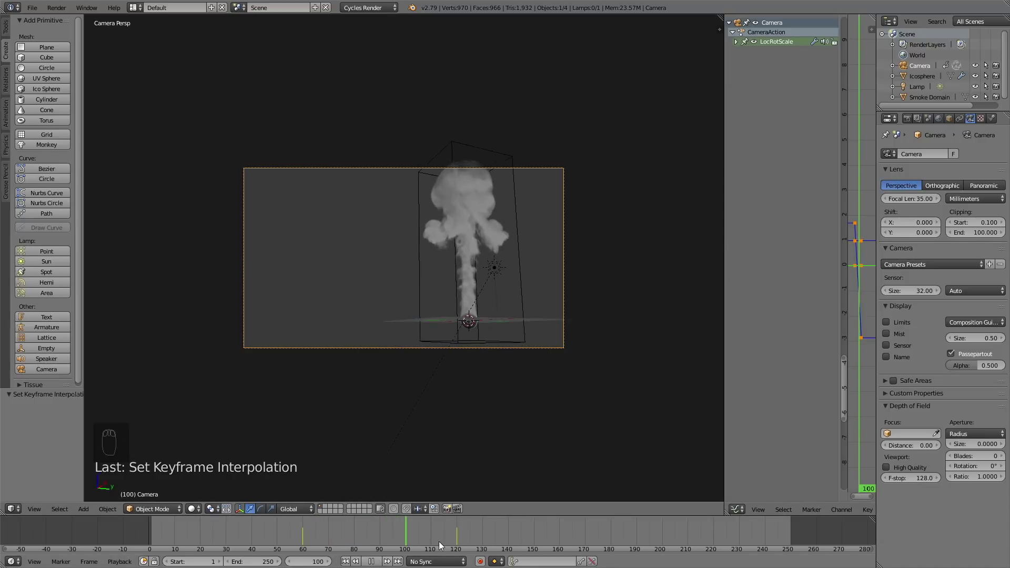
pyautogui.moveTo(472, 537)
pyautogui.mouseDown()
pyautogui.moveTo(441, 513)
pyautogui.moveTo(457, 526)
pyautogui.mouseUp()
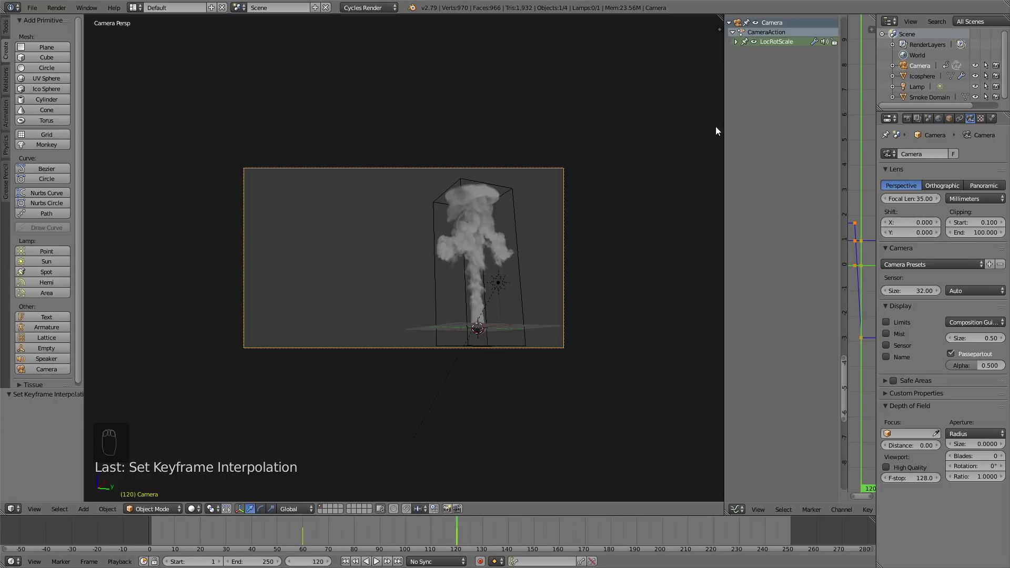
pyautogui.moveTo(720, 17); pyautogui.dragTo(763, 22)
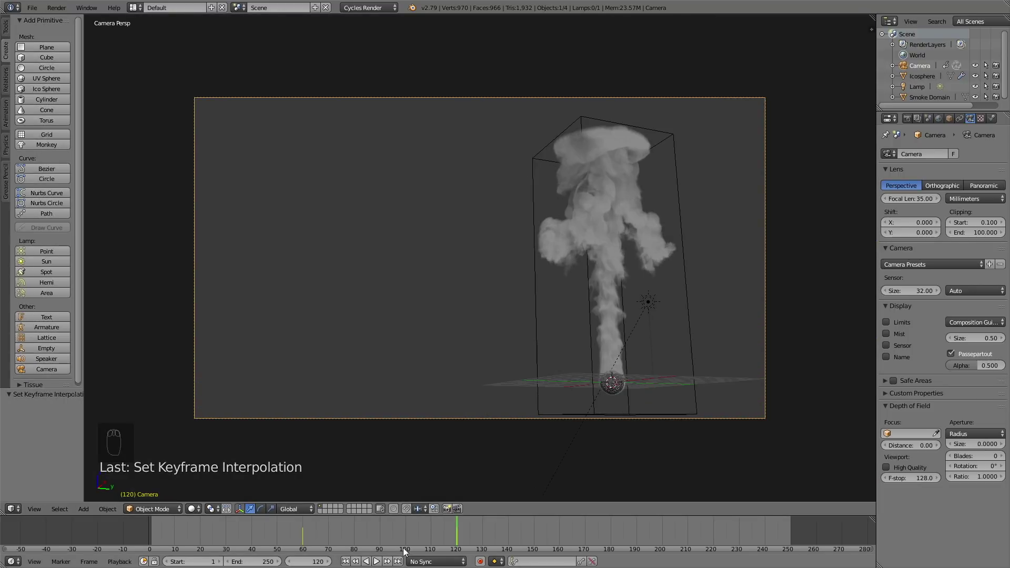
# Step: At frame 90, fly the camera closer to the smoke plume and keyframe its location and rotation
pyautogui.moveTo(383, 531); pyautogui.dragTo(380, 532)
pyautogui.hotkey('shift', 'f')
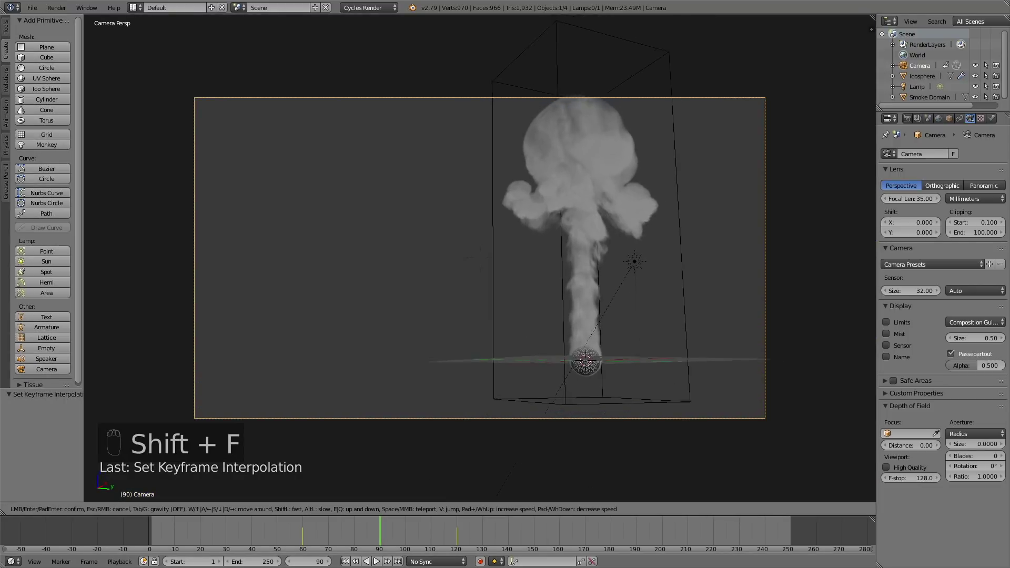
pyautogui.click(480, 258)
pyautogui.press('i')
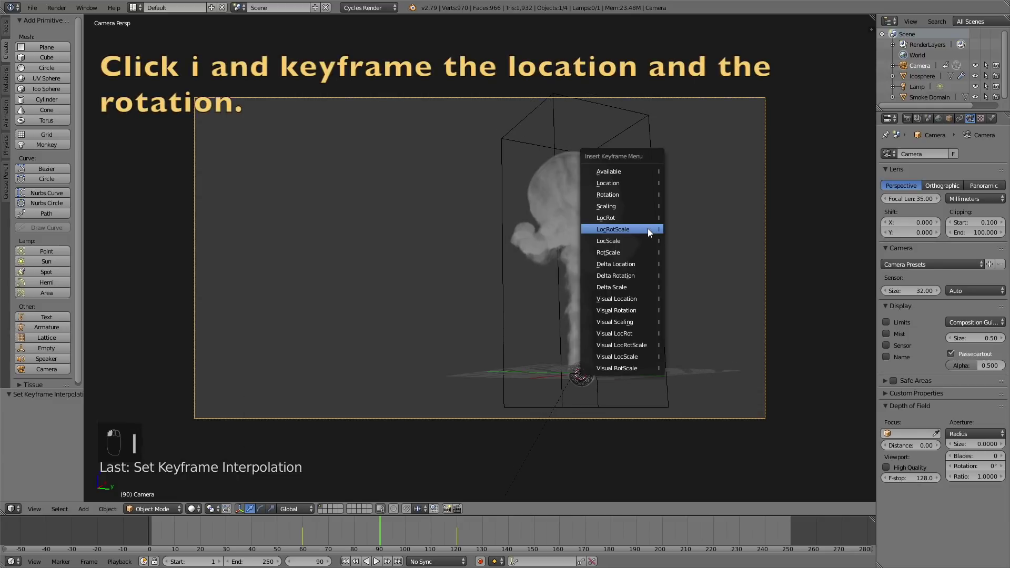
pyautogui.click(648, 228)
# Step: Scrub frames 88 to 118 to check the camera motion and preview it with rendered shading
pyautogui.moveTo(405, 533); pyautogui.dragTo(368, 533)
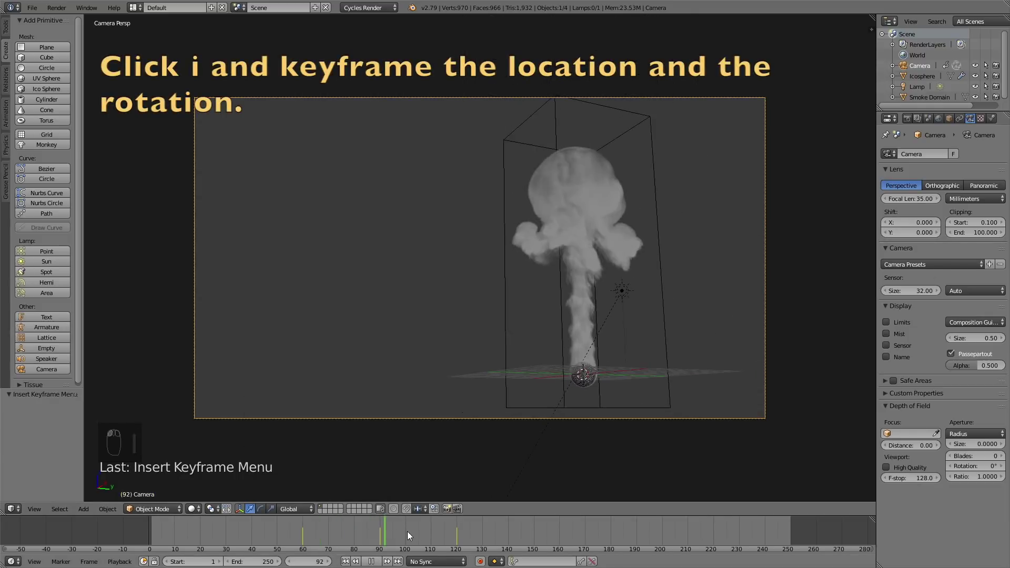
pyautogui.moveTo(408, 531)
pyautogui.mouseDown()
pyautogui.moveTo(451, 532)
pyautogui.moveTo(418, 539)
pyautogui.mouseUp()
pyautogui.hotkey('shift', 'z')
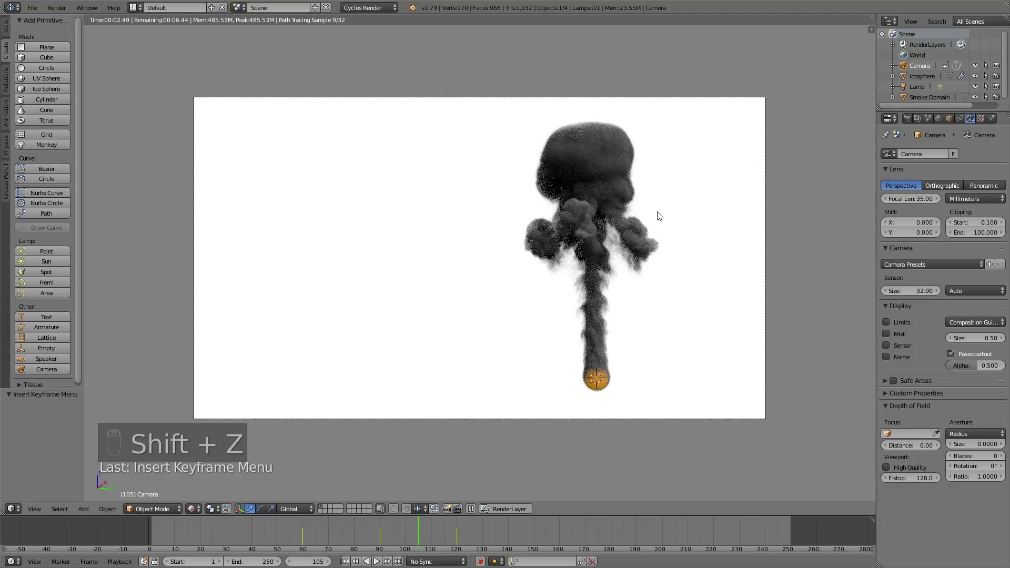
pyautogui.hotkey('shift', 'z')
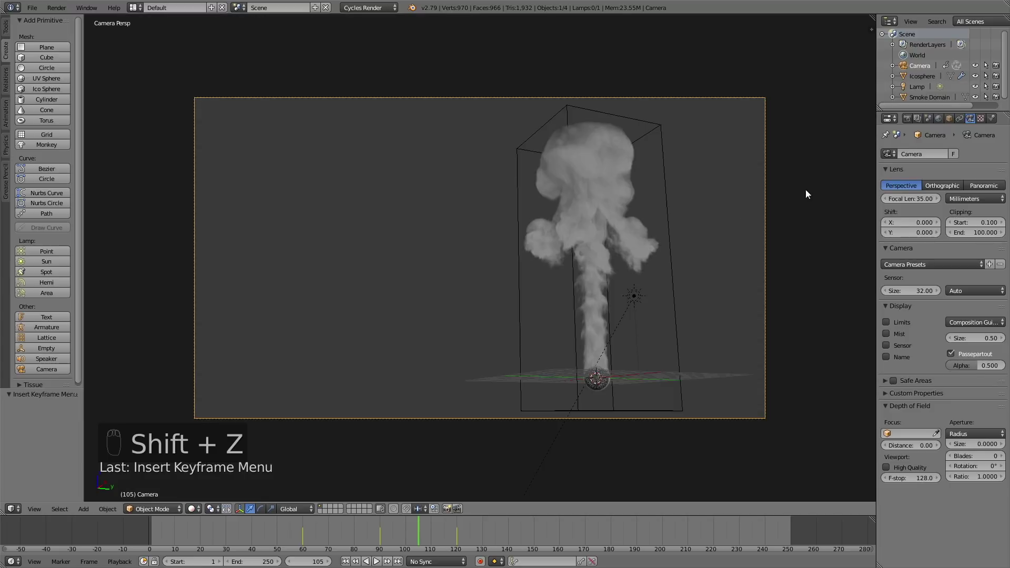
# Step: In Render settings, set resolution to 100% and the frame rate to 30 fps
pyautogui.click(908, 119)
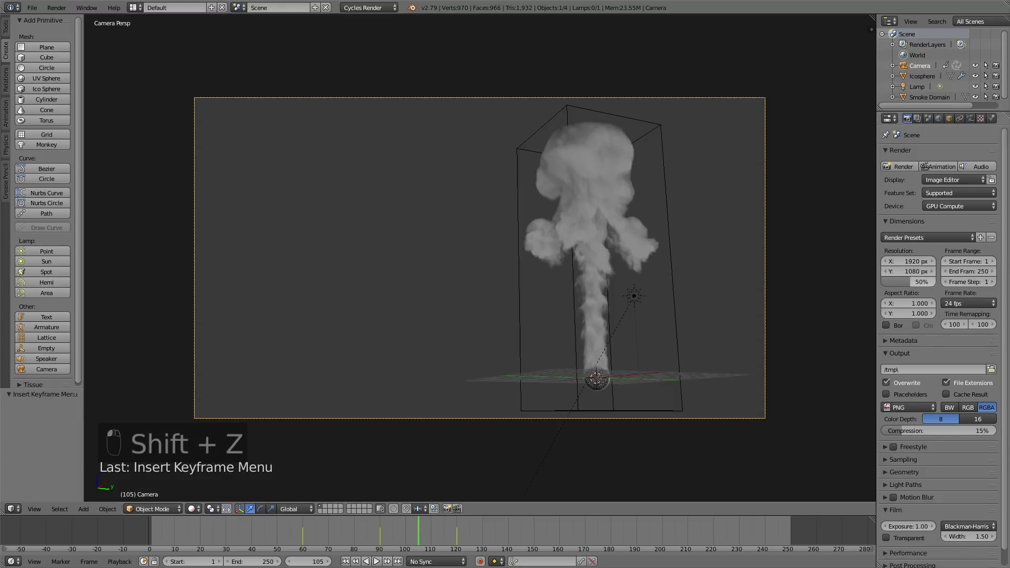
pyautogui.moveTo(907, 282); pyautogui.dragTo(937, 282)
pyautogui.click(952, 303)
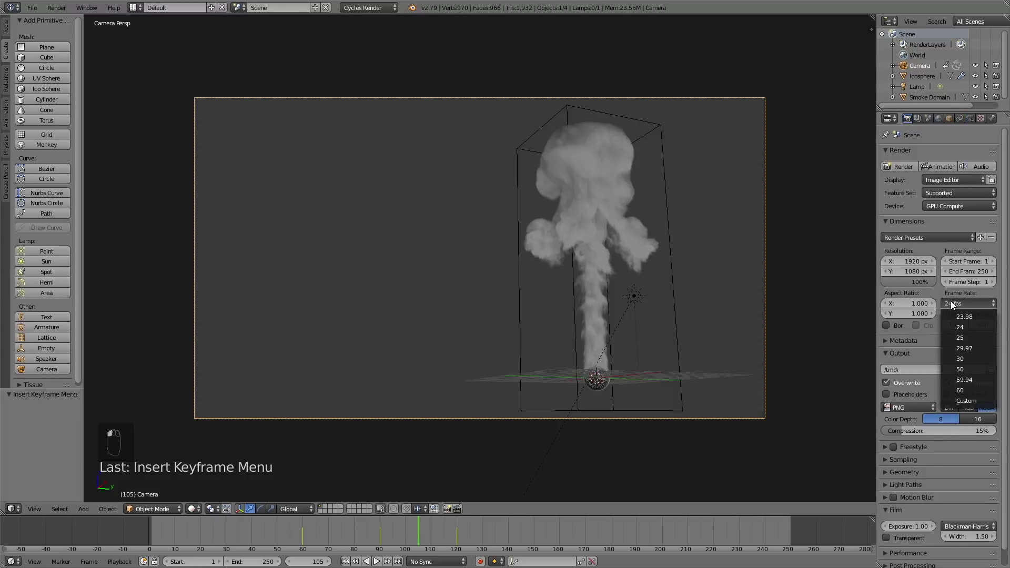
pyautogui.click(959, 358)
# Step: Set the render output path to tut inside a new C:\tmp\quick smoke folder
pyautogui.click(992, 369)
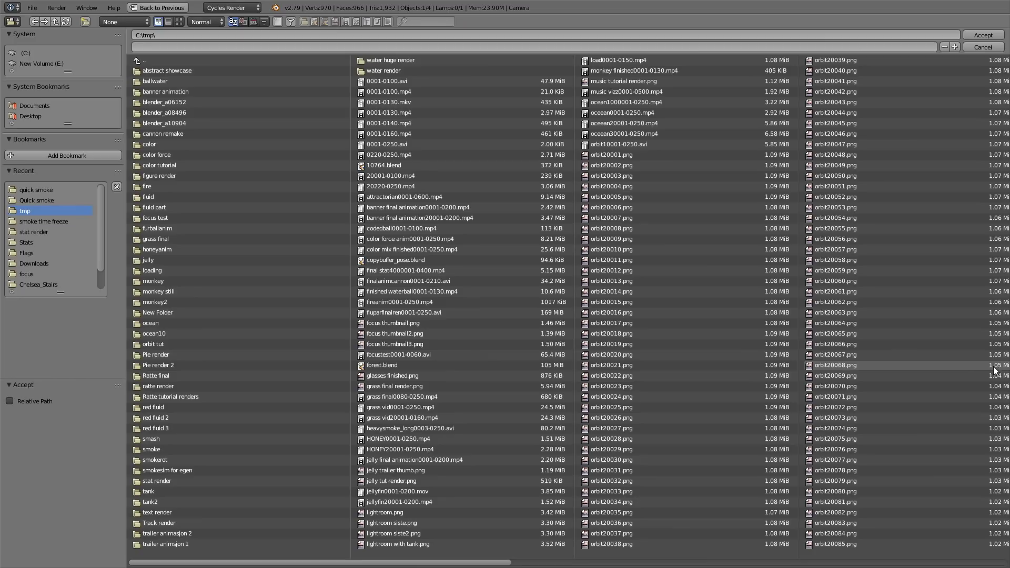
pyautogui.click(85, 21)
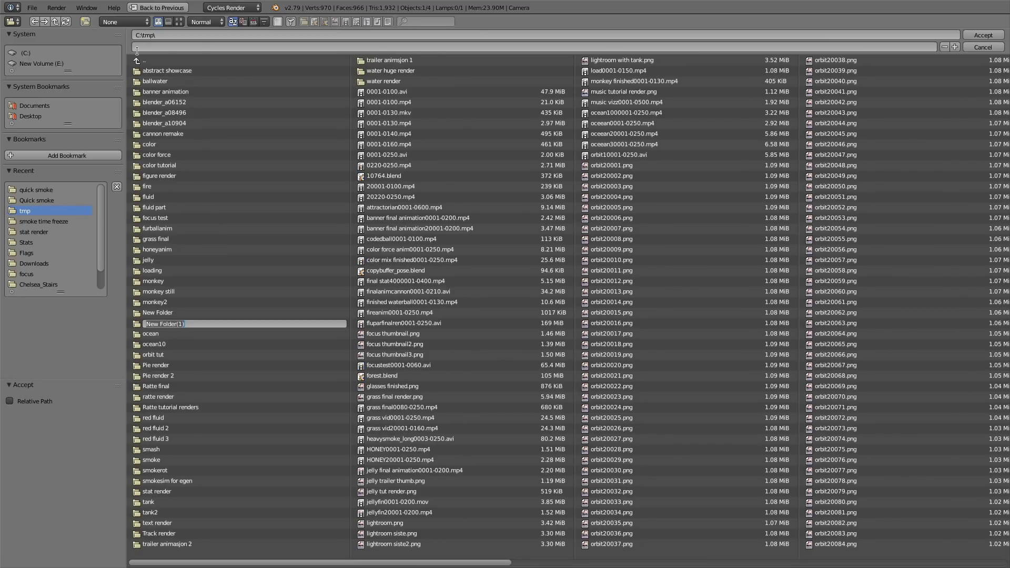
pyautogui.write('quick smoke')
pyautogui.press('Return')
pyautogui.click(227, 377)
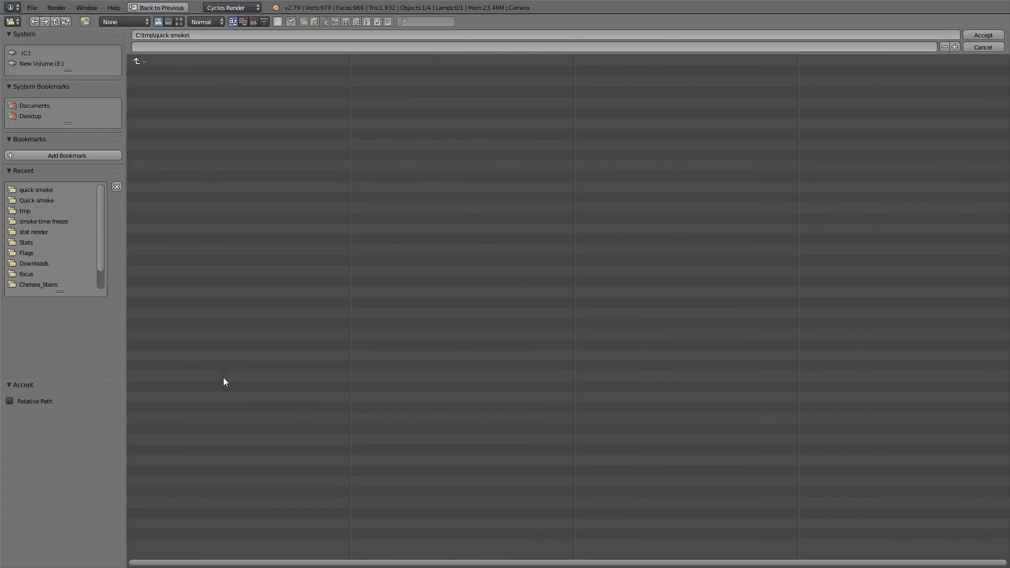
pyautogui.click(184, 49)
pyautogui.write('tut')
pyautogui.press('Return')
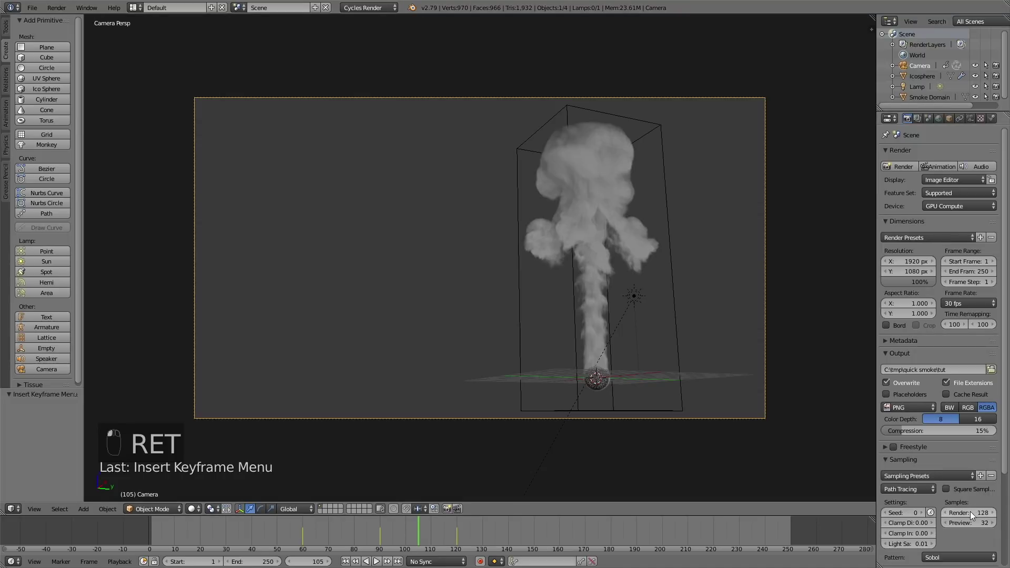
# Step: Set render samples to 150 and tiles to 500 × 500, then render a still of frame 105
pyautogui.click(971, 512)
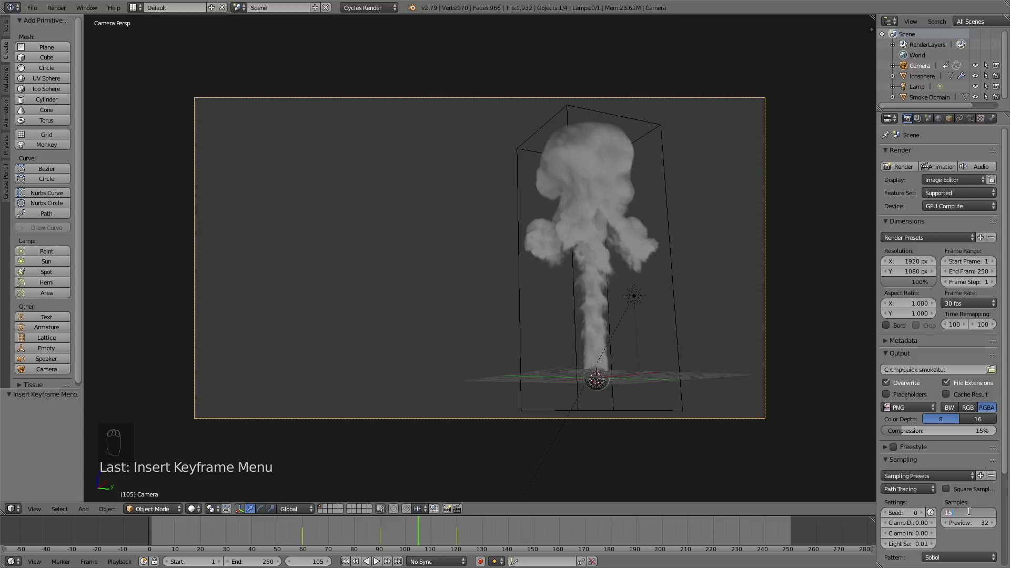
pyautogui.scroll(-5, 937, 503)
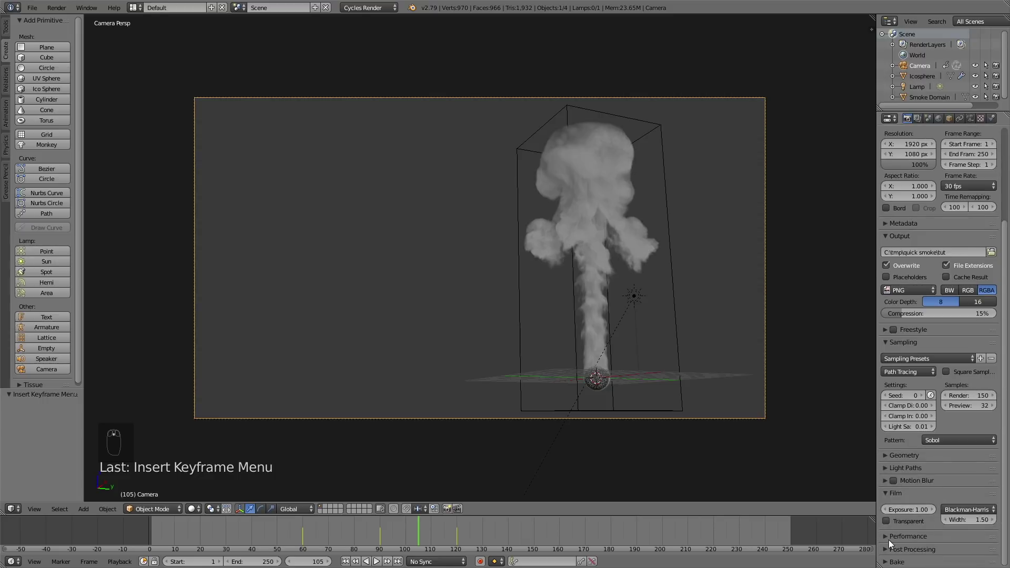
pyautogui.click(889, 538)
pyautogui.scroll(-5, 921, 505)
pyautogui.click(909, 494)
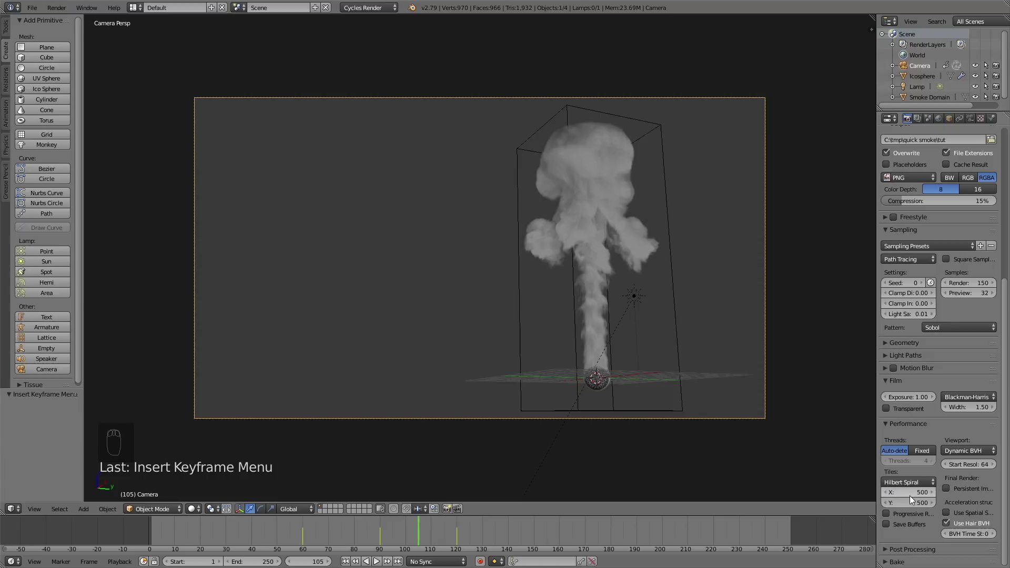
pyautogui.scroll(10, 948, 369)
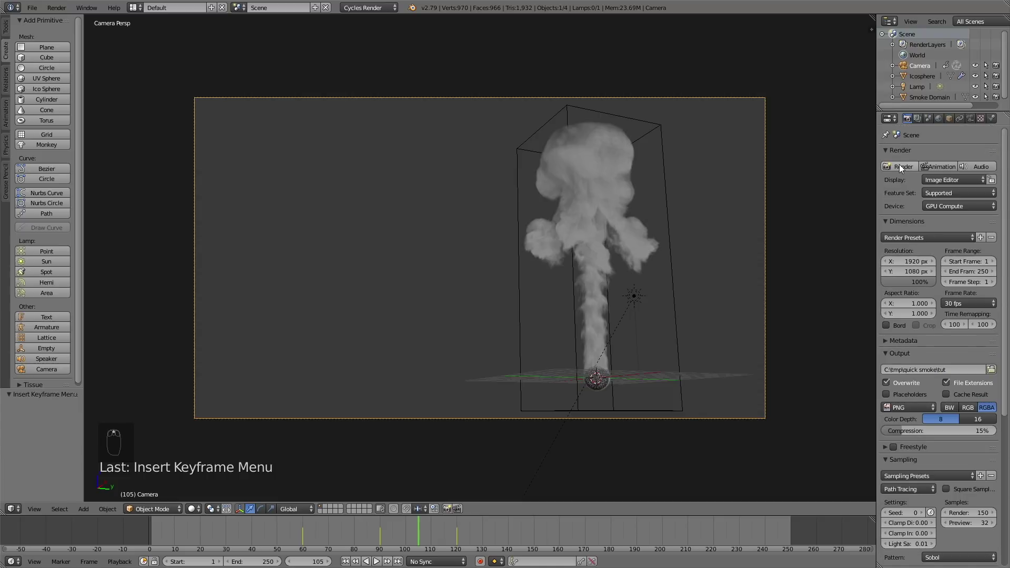
pyautogui.click(900, 168)
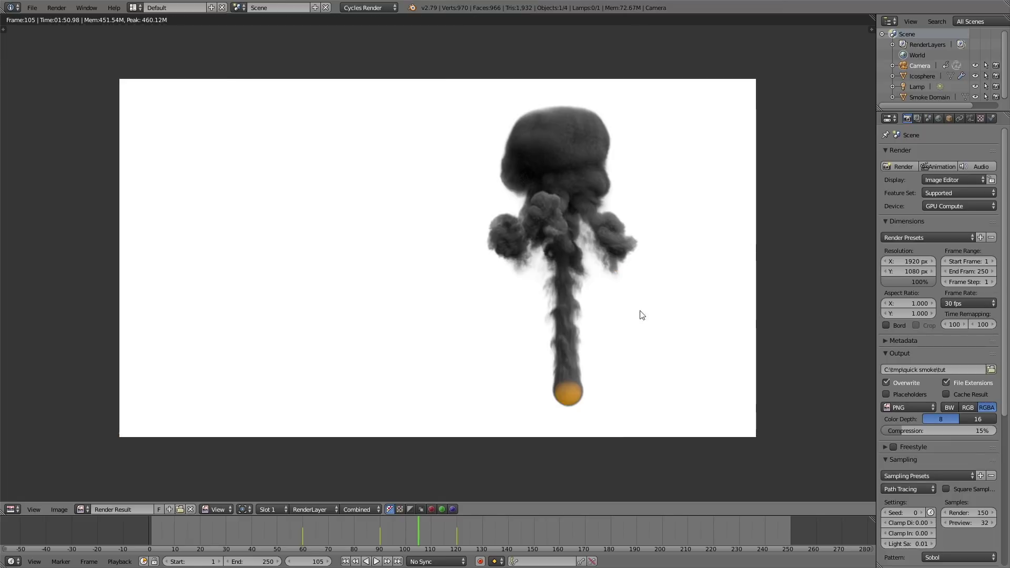
# Step: Switch the area back to the 3D View, set End Frame to 120, and play through to frame 120
pyautogui.click(11, 509)
pyautogui.click(32, 494)
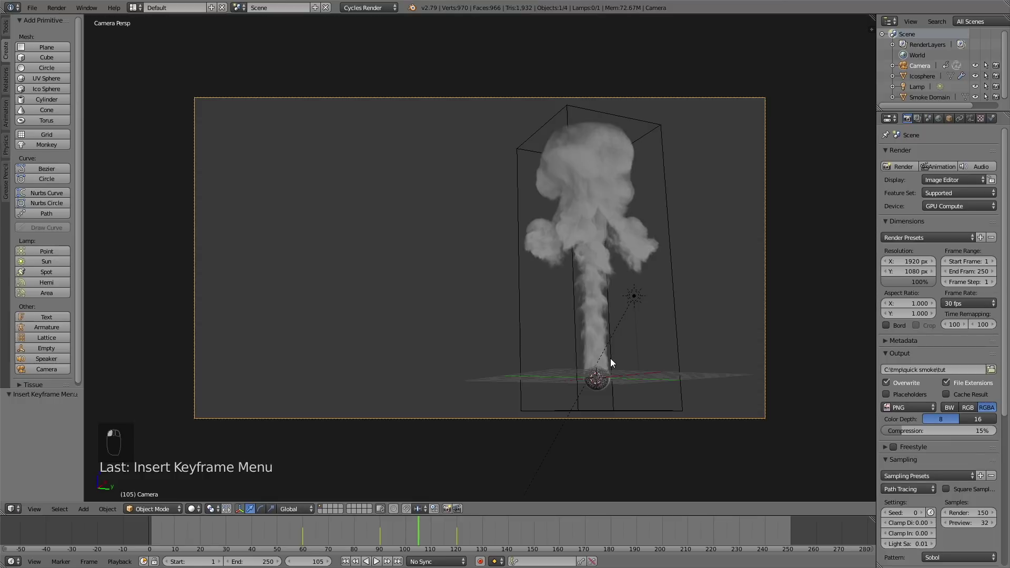
pyautogui.click(974, 269)
pyautogui.write('120')
pyautogui.press('Return')
pyautogui.hotkey('alt', 'shift', 'a')
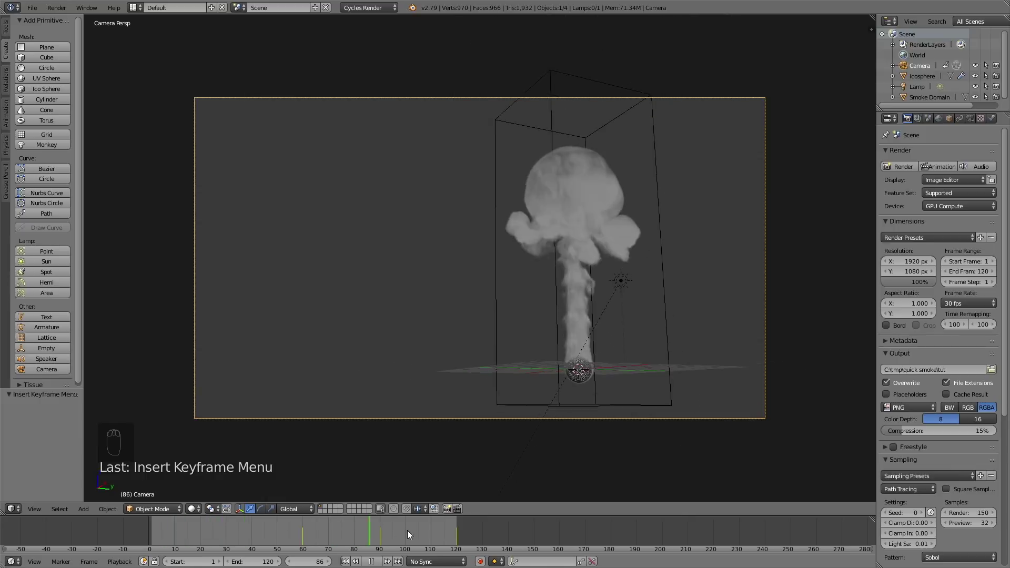
pyautogui.moveTo(437, 533); pyautogui.dragTo(456, 538)
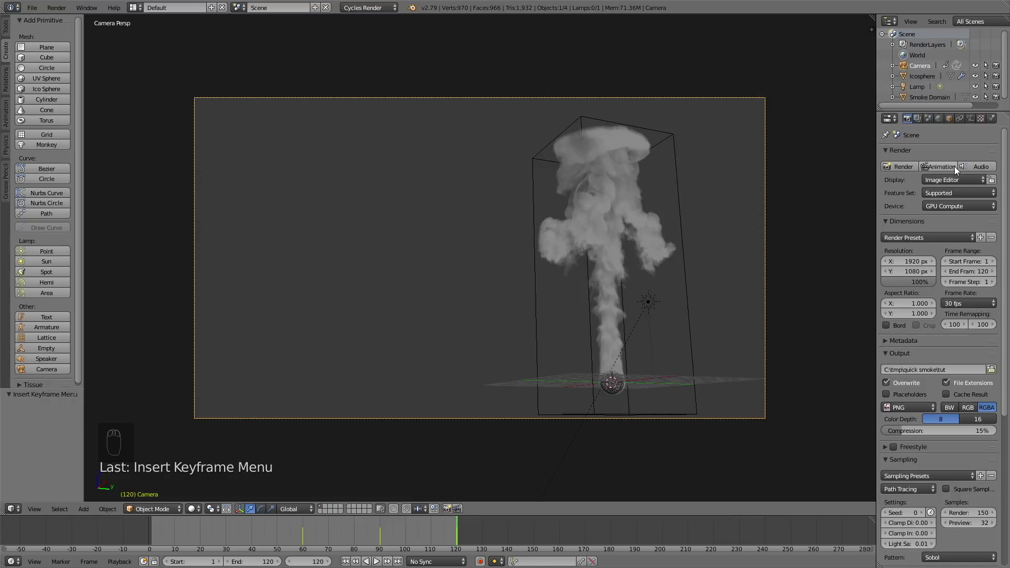